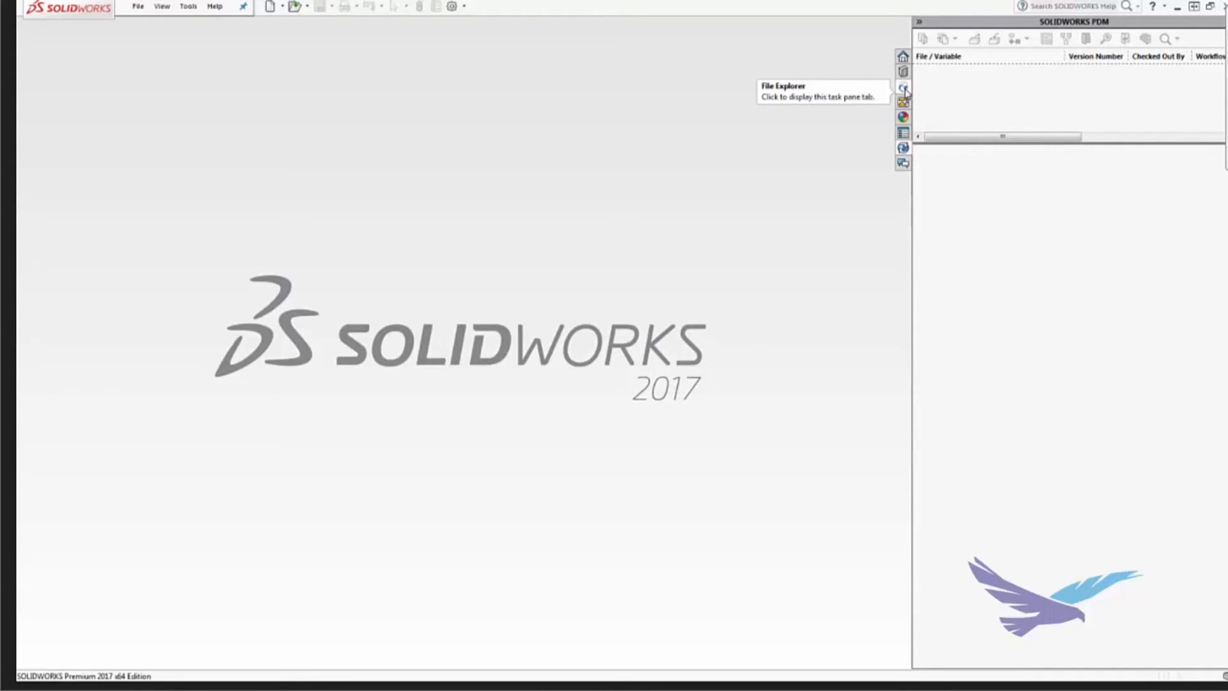
Step: Get a local copy of the latest revision of SW-100200.SLDASM from Engineering Files and open it, overwriting all existing local copies
{"action": "left_click", "coordinate": [904, 90]}
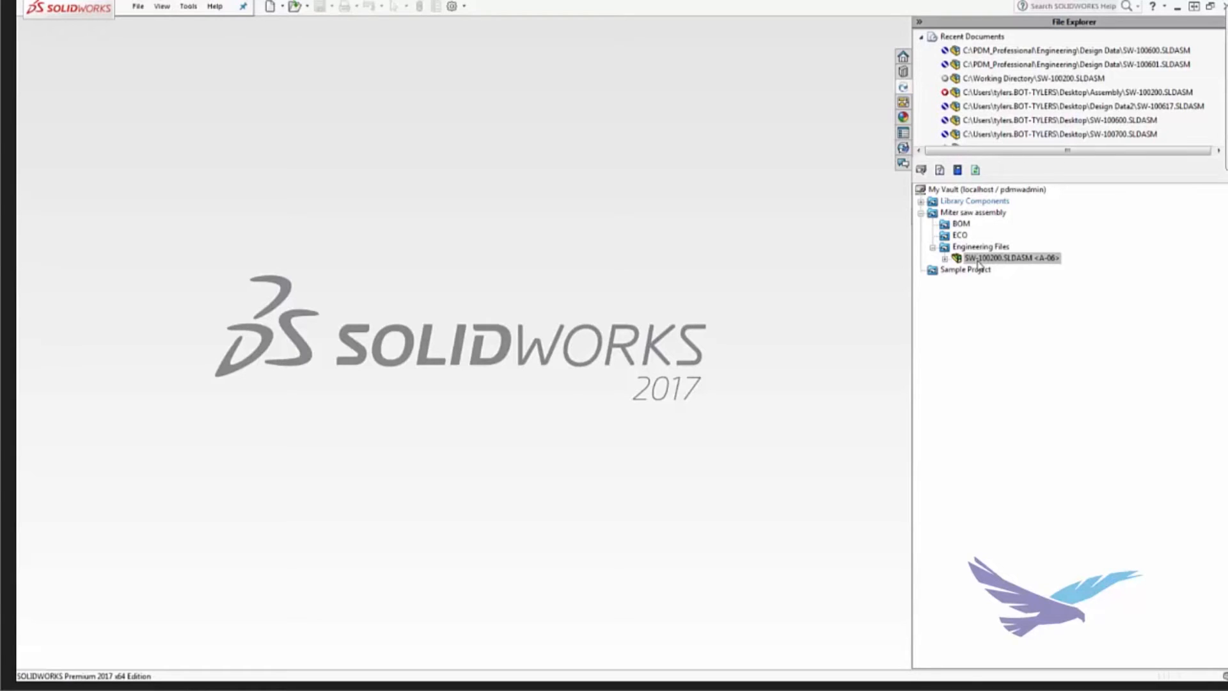
{"action": "right_click", "coordinate": [978, 263]}
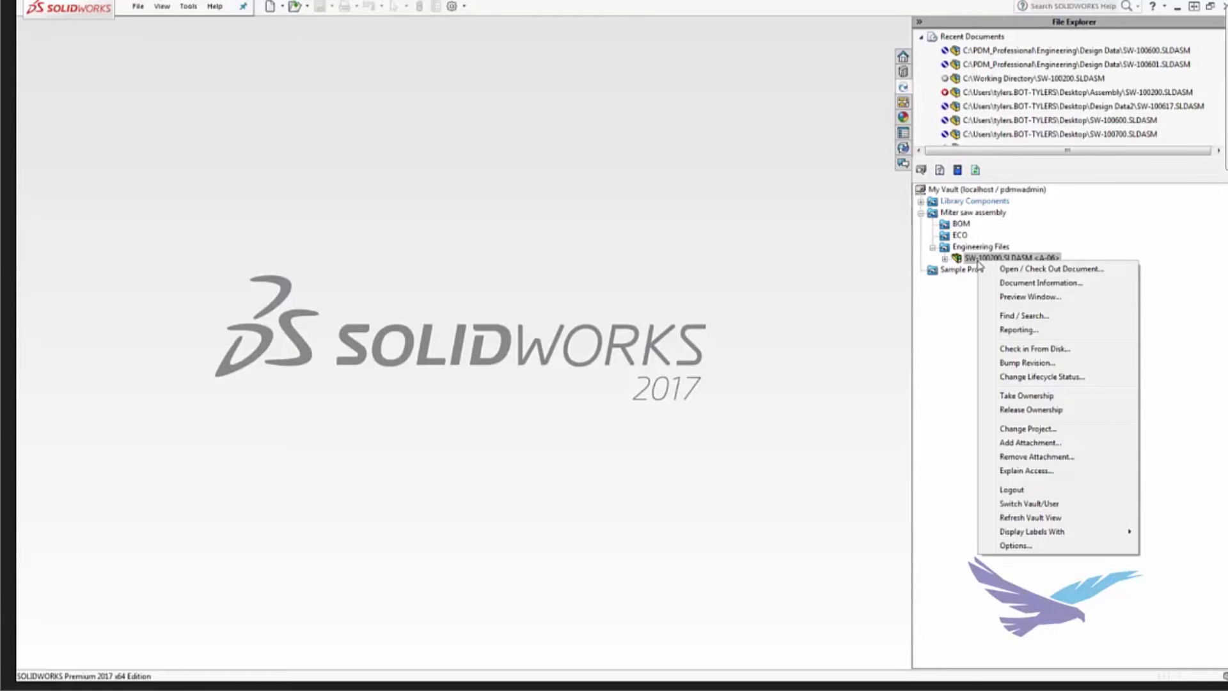
{"action": "left_click", "coordinate": [1009, 270]}
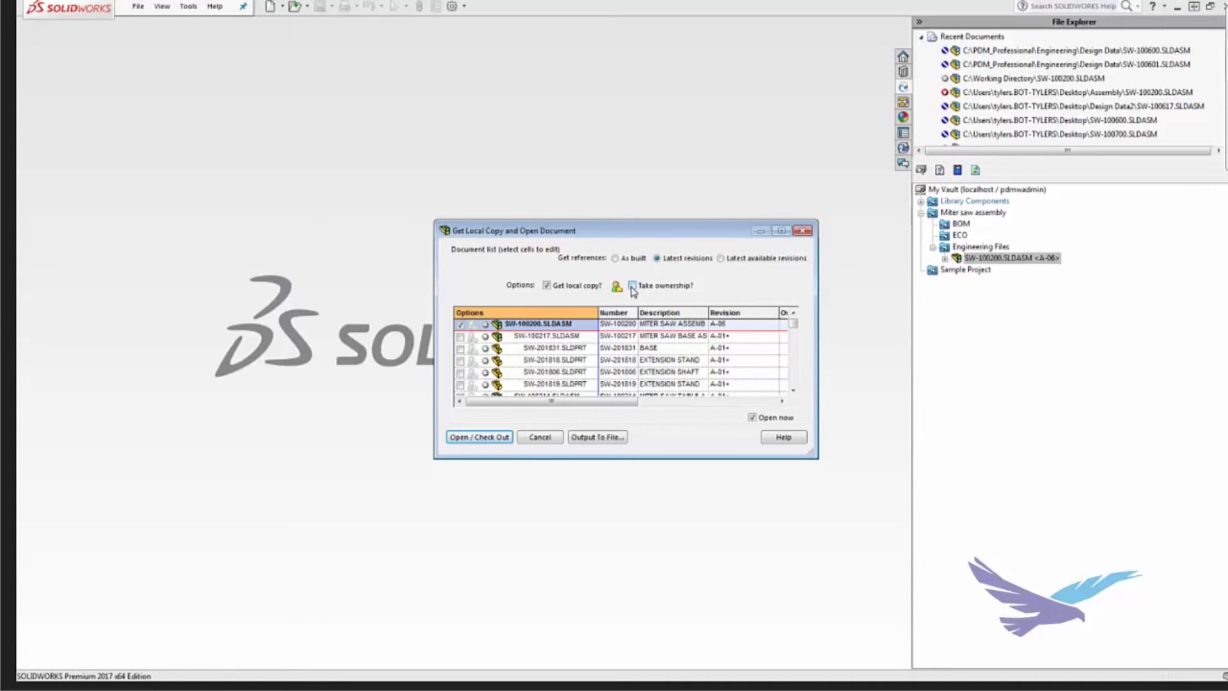
{"action": "left_click", "coordinate": [772, 328]}
{"action": "left_click", "coordinate": [772, 325]}
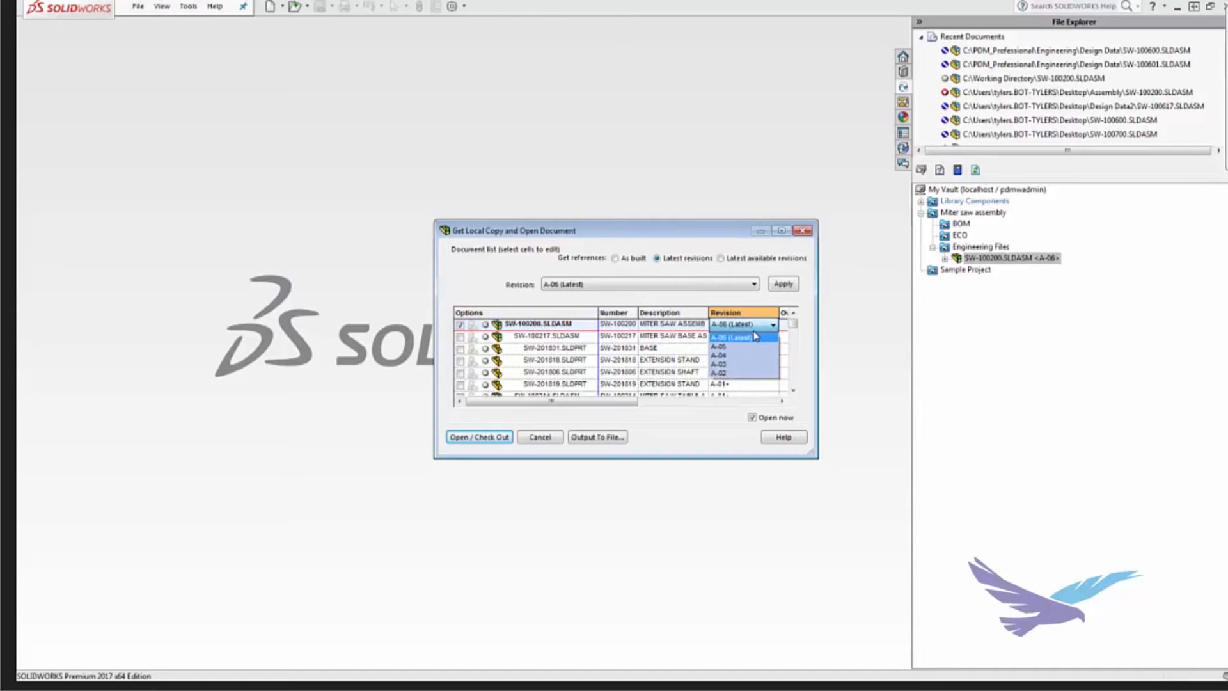
{"action": "left_click", "coordinate": [478, 275]}
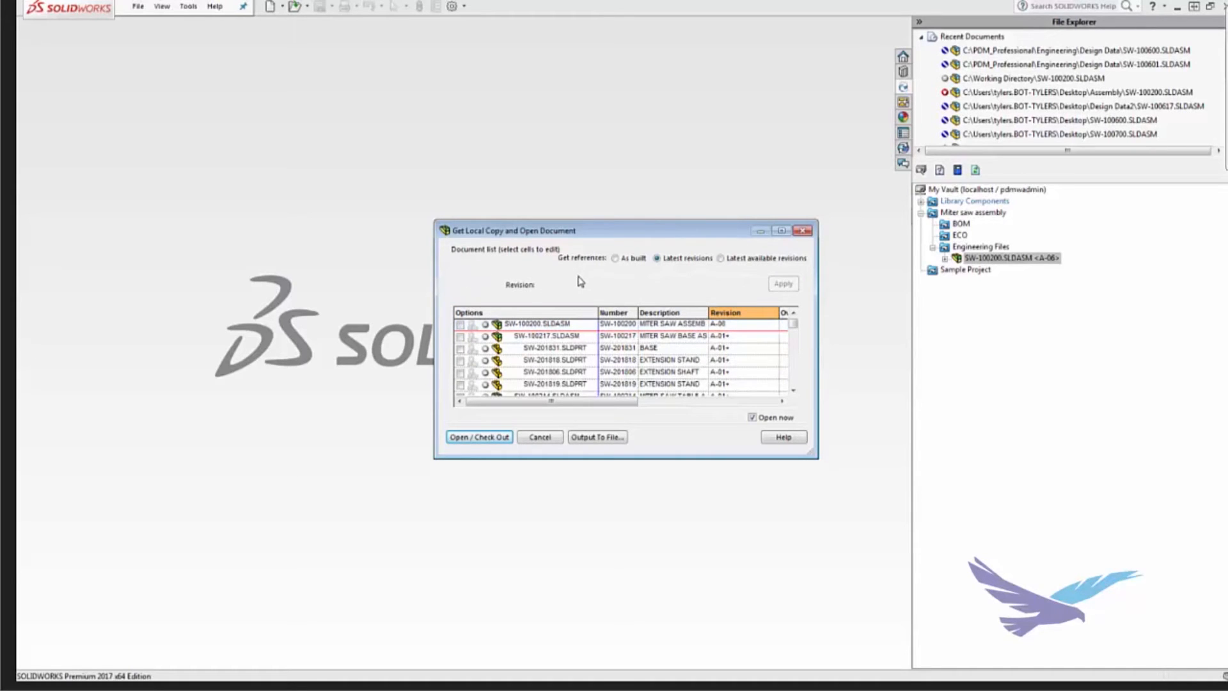
{"action": "left_click", "coordinate": [462, 326]}
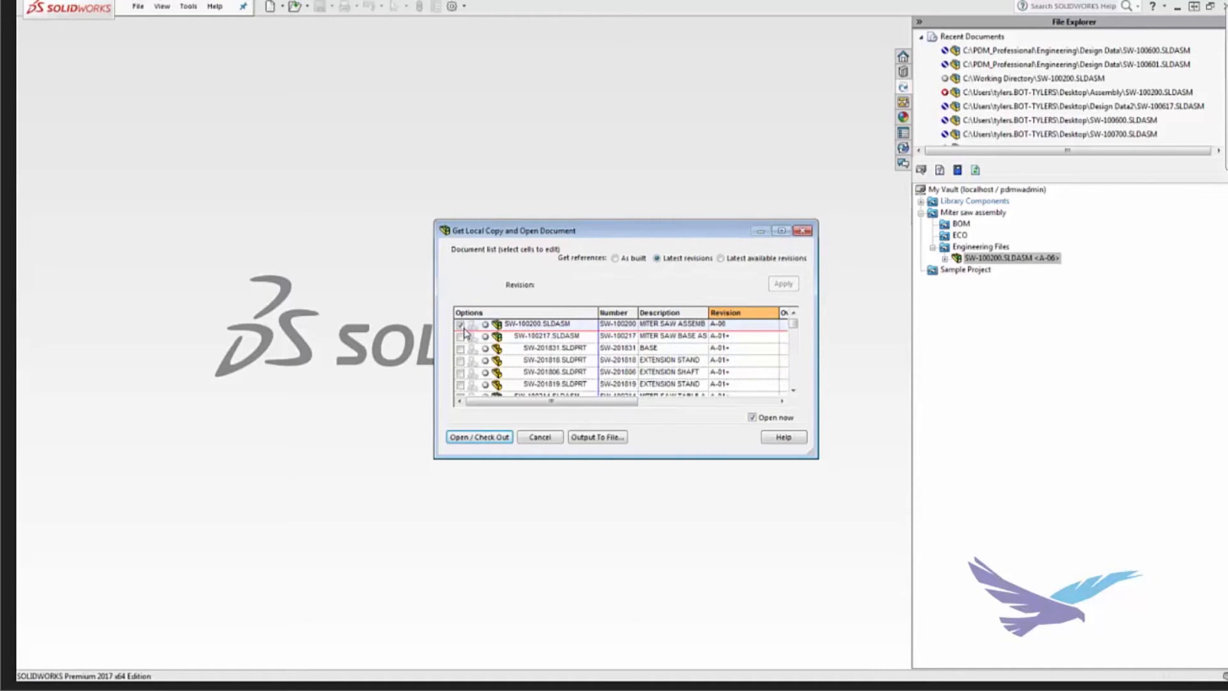
{"action": "left_click", "coordinate": [500, 437]}
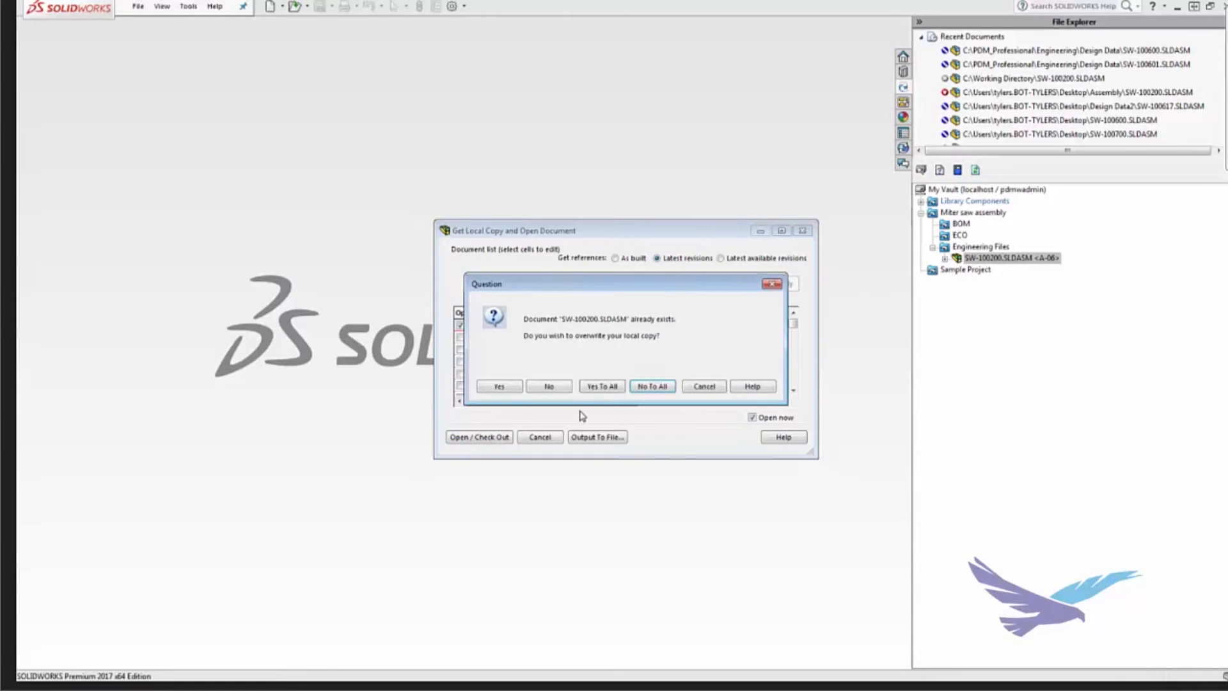
{"action": "left_click", "coordinate": [602, 386]}
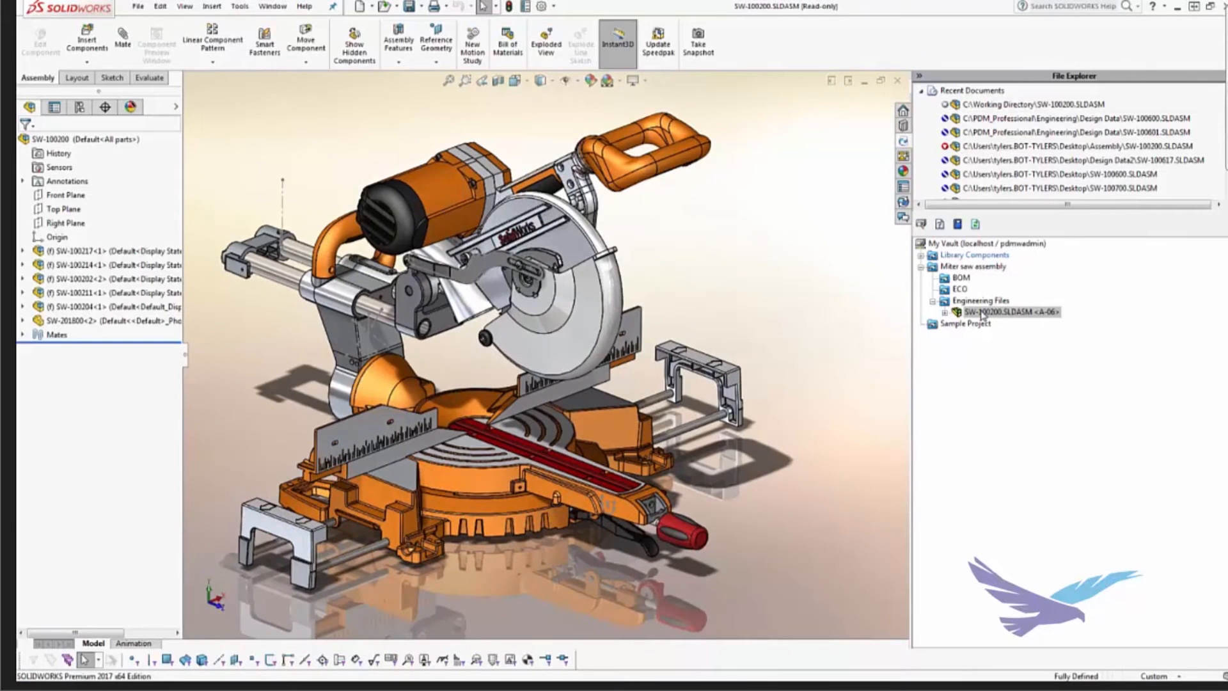
Step: Take ownership of only the selected SW-100200.SLDASM in the vault, without its children
{"action": "right_click", "coordinate": [982, 315]}
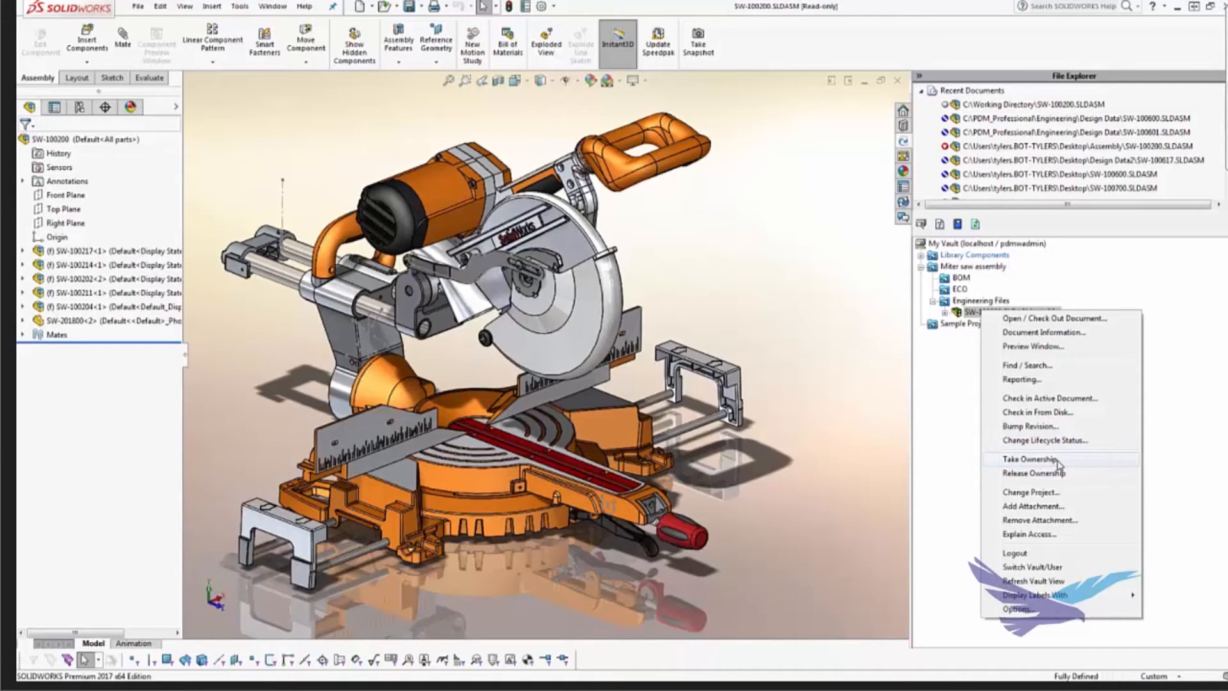
{"action": "left_click", "coordinate": [1030, 459]}
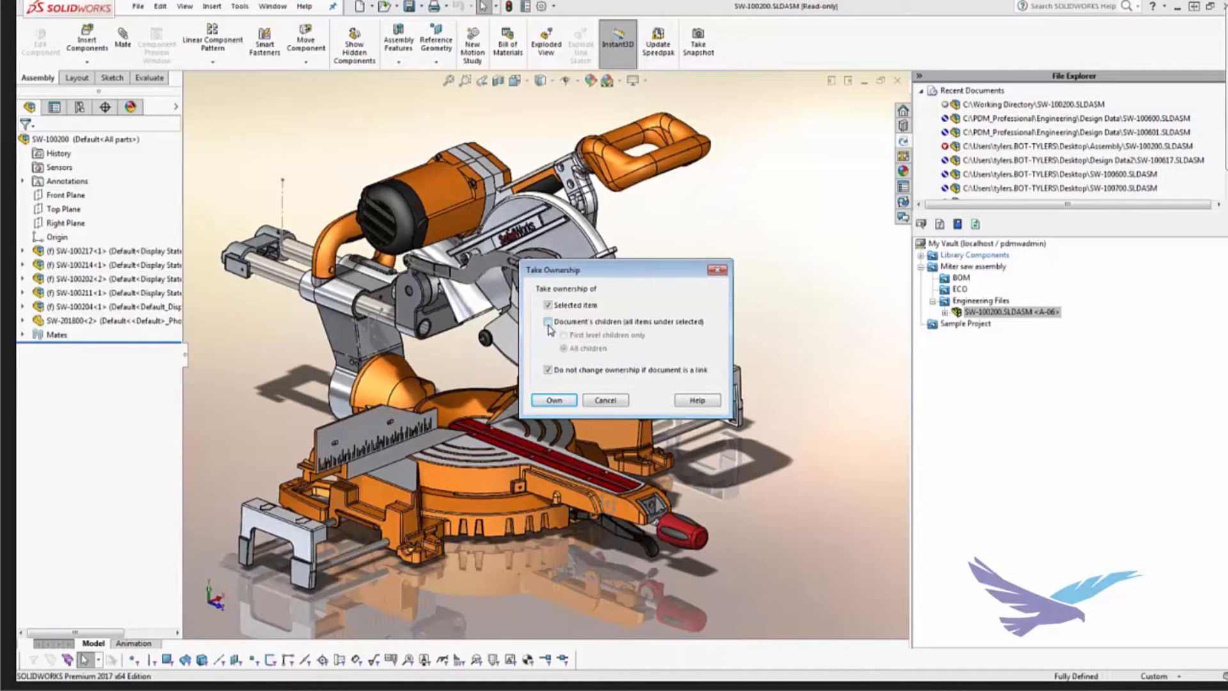
{"action": "left_click", "coordinate": [553, 400]}
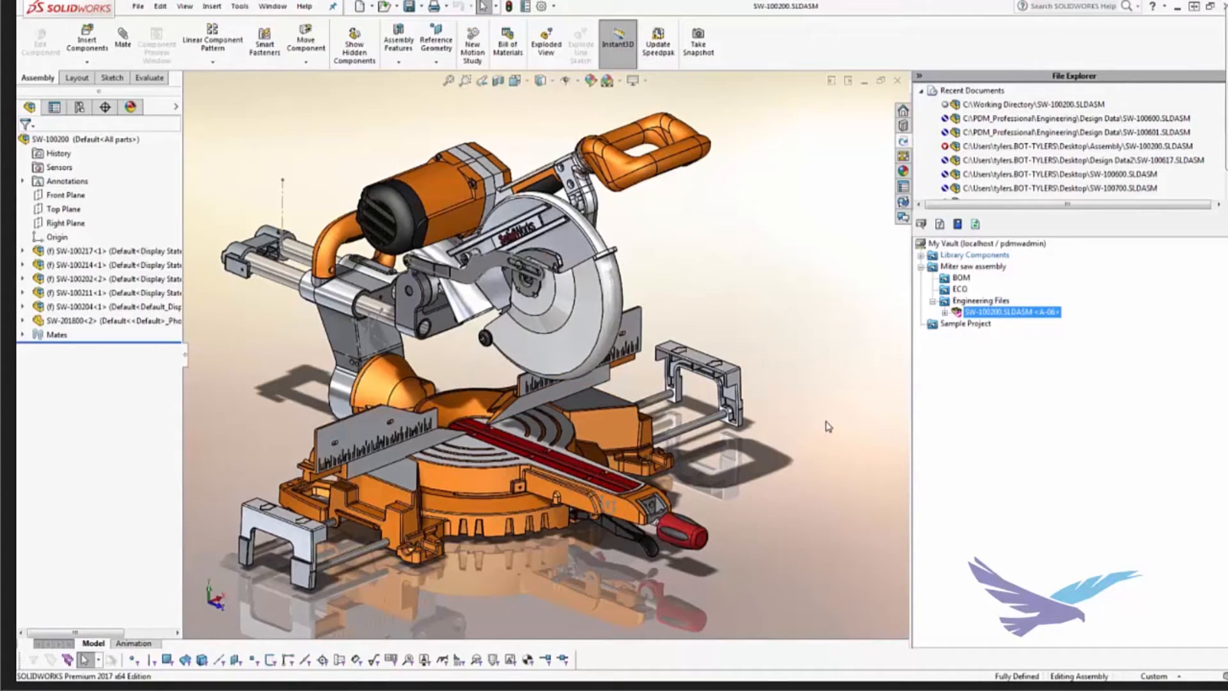
Step: Display the SOLIDWORKS PDM task pane and choose SW-100600.SLDASM from the Design Data folder to open
{"action": "left_click", "coordinate": [907, 206]}
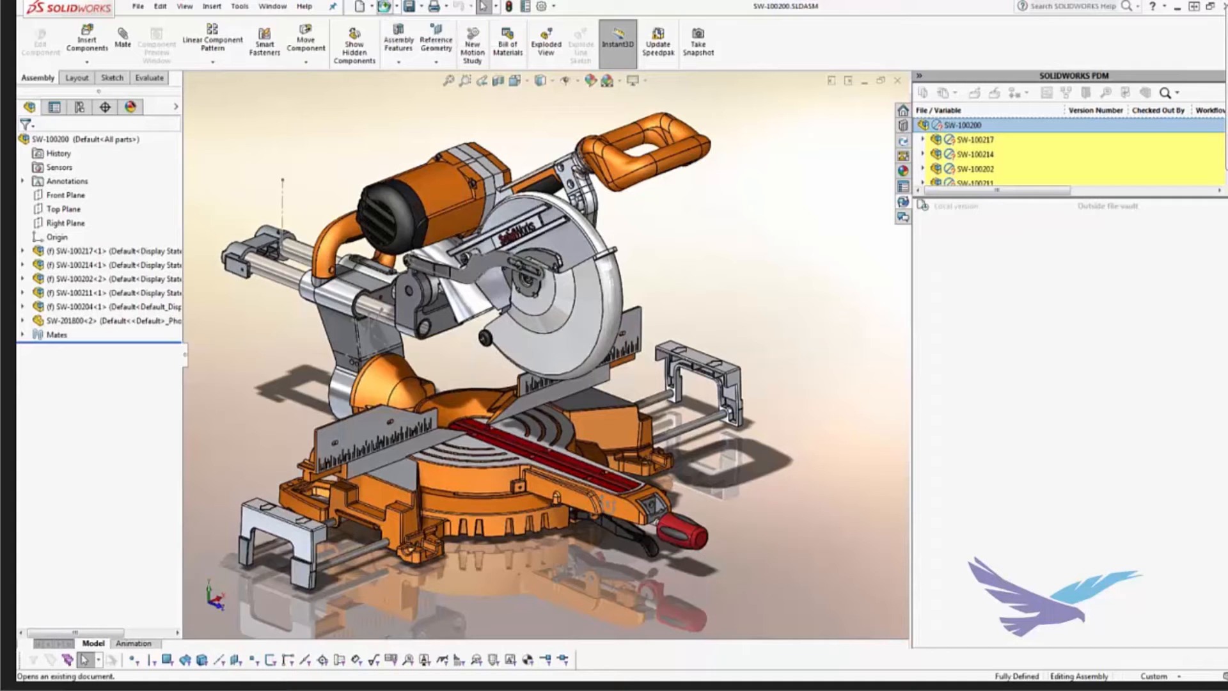
{"action": "left_click", "coordinate": [385, 7]}
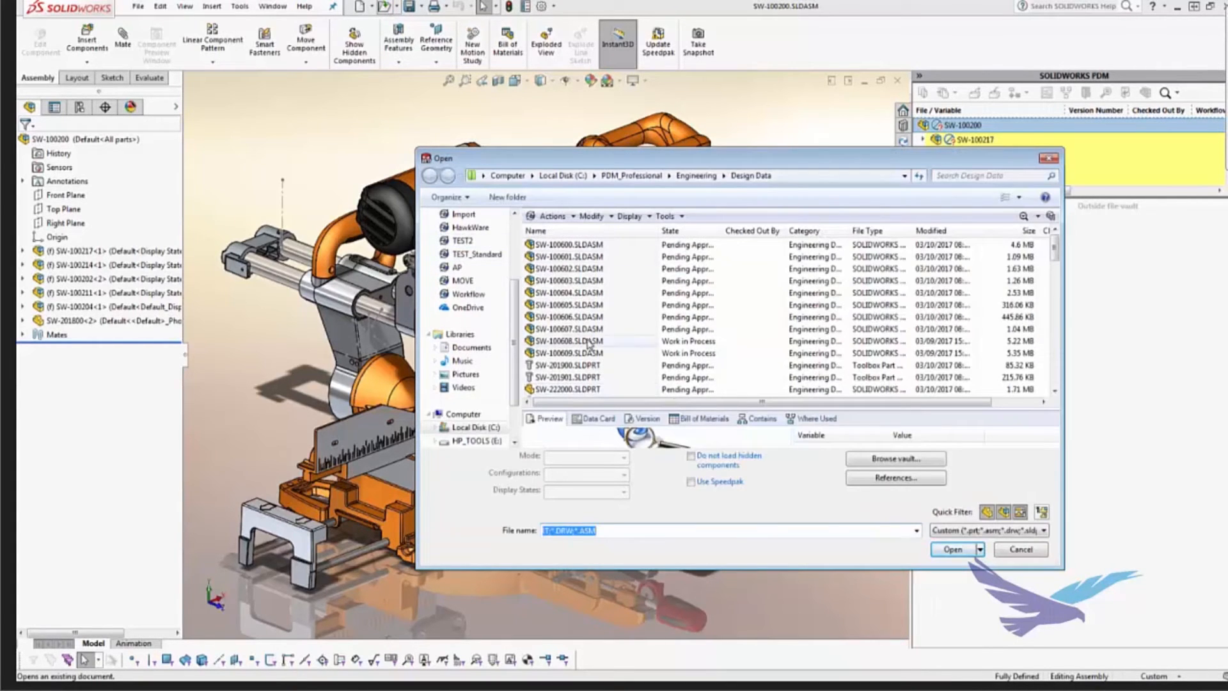
{"action": "left_click_drag", "start_coordinate": [517, 356], "coordinate": [516, 294]}
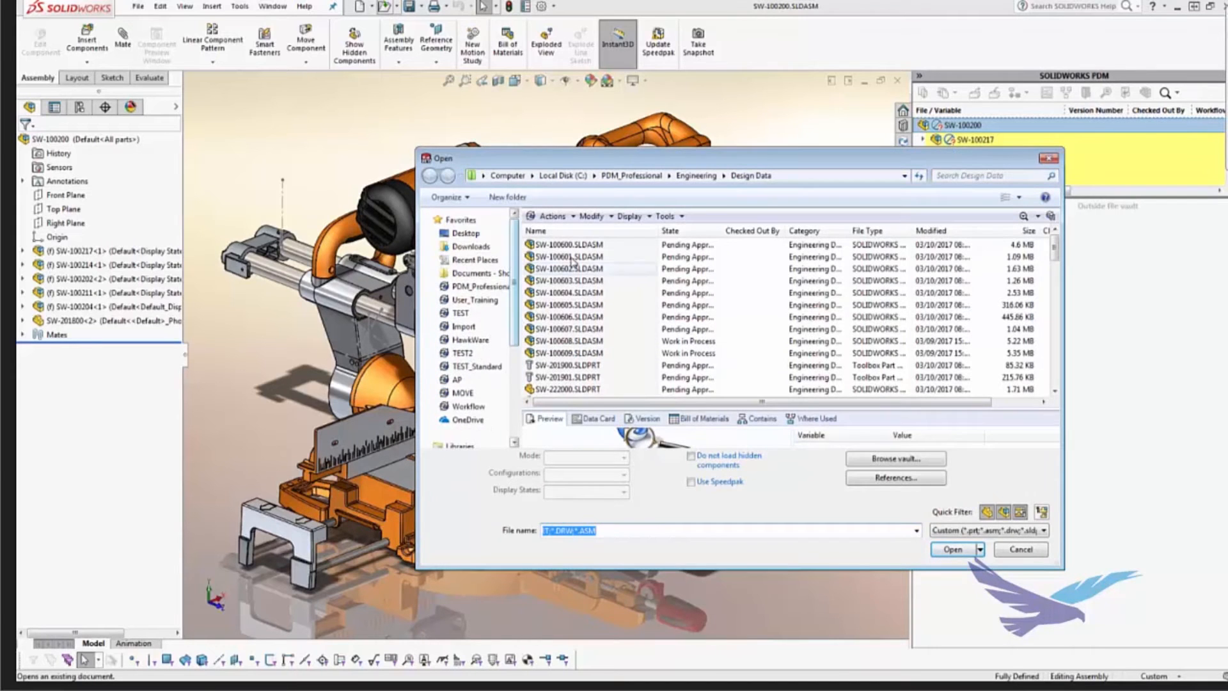
{"action": "left_click", "coordinate": [581, 248]}
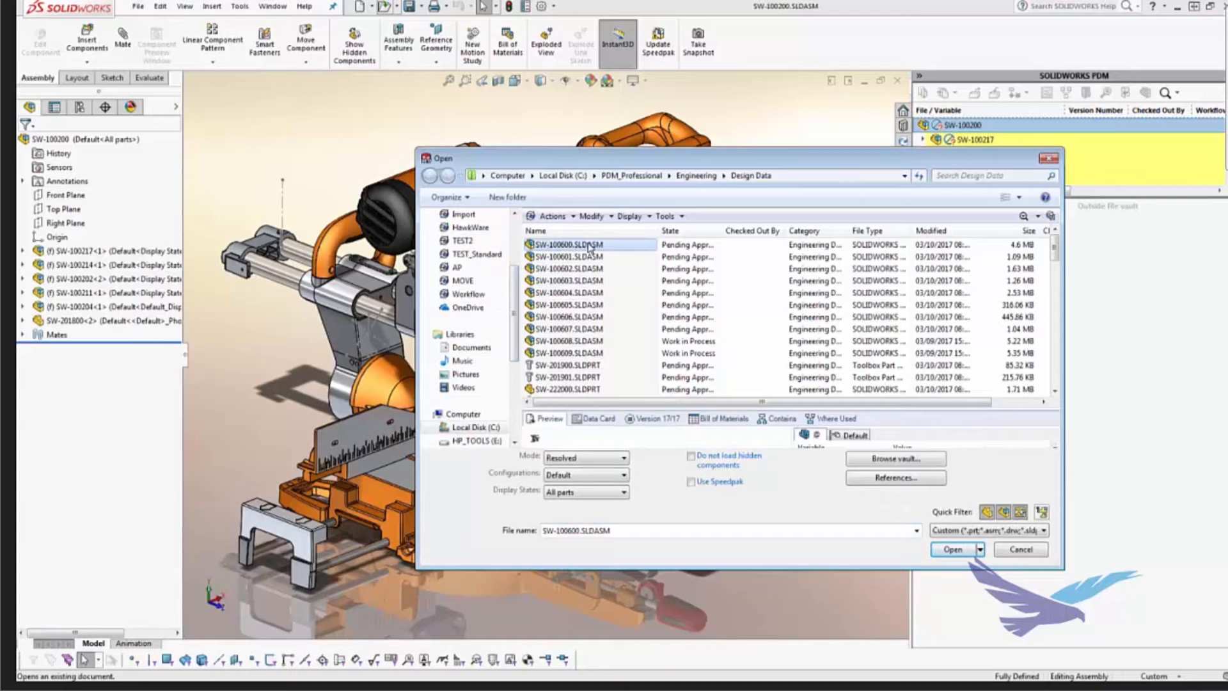
{"action": "left_click", "coordinate": [963, 553]}
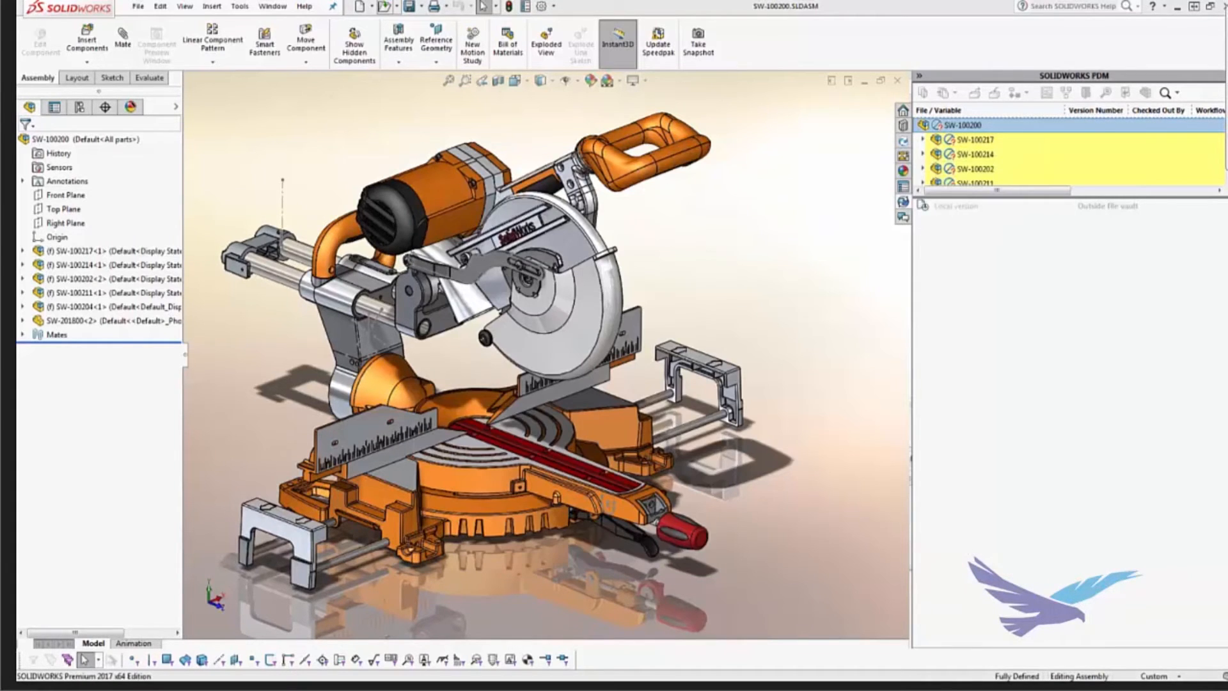
Step: Clear the check-out option for SW-100600.SLDASM while keeping Get enabled, and finish opening it read-only
{"action": "left_click_drag", "start_coordinate": [0, 300], "coordinate": [497, 234]}
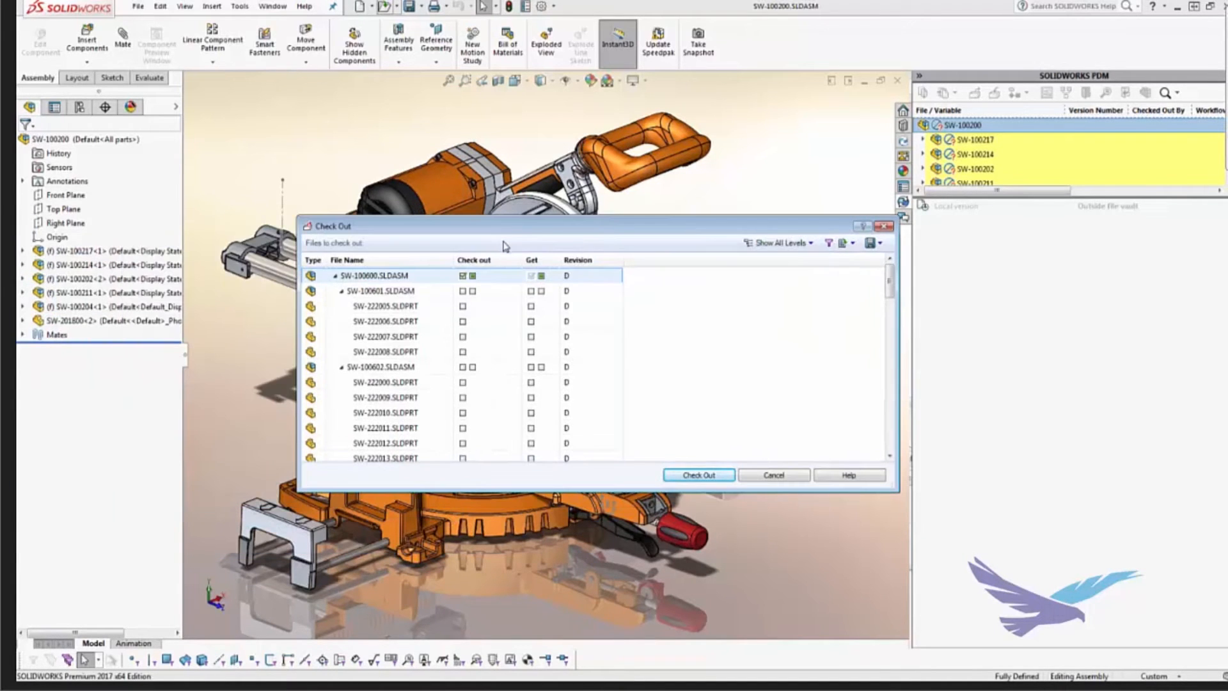
{"action": "left_click", "coordinate": [507, 295]}
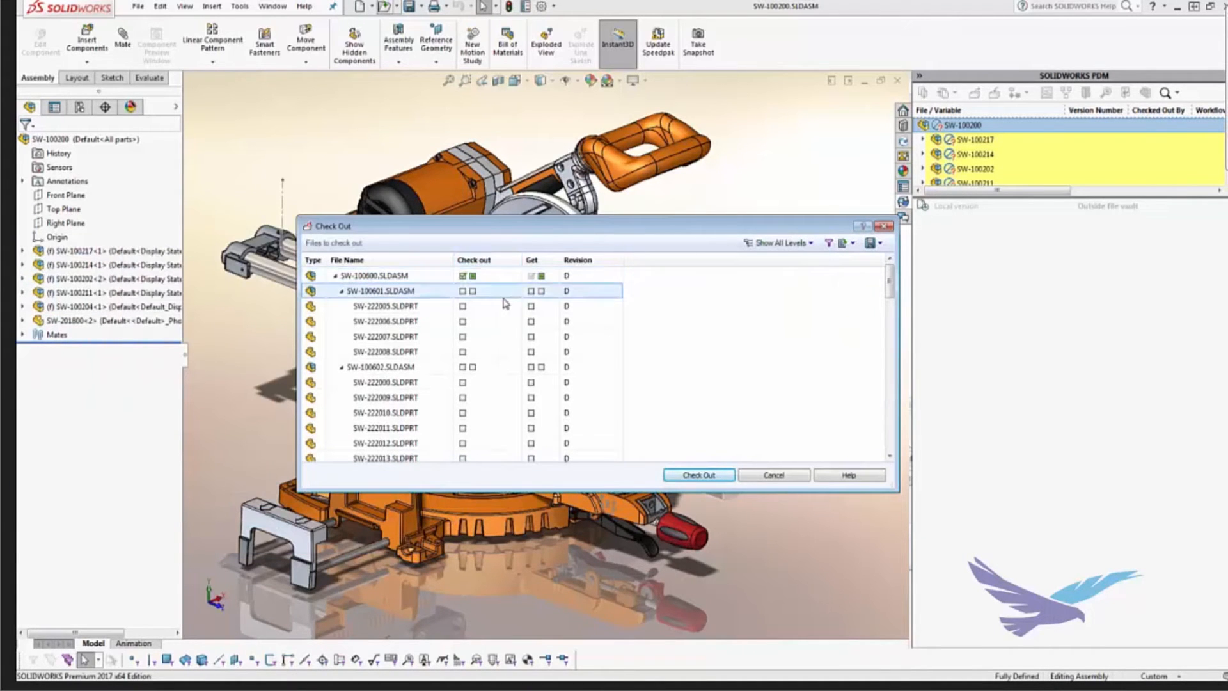
{"action": "left_click", "coordinate": [462, 275]}
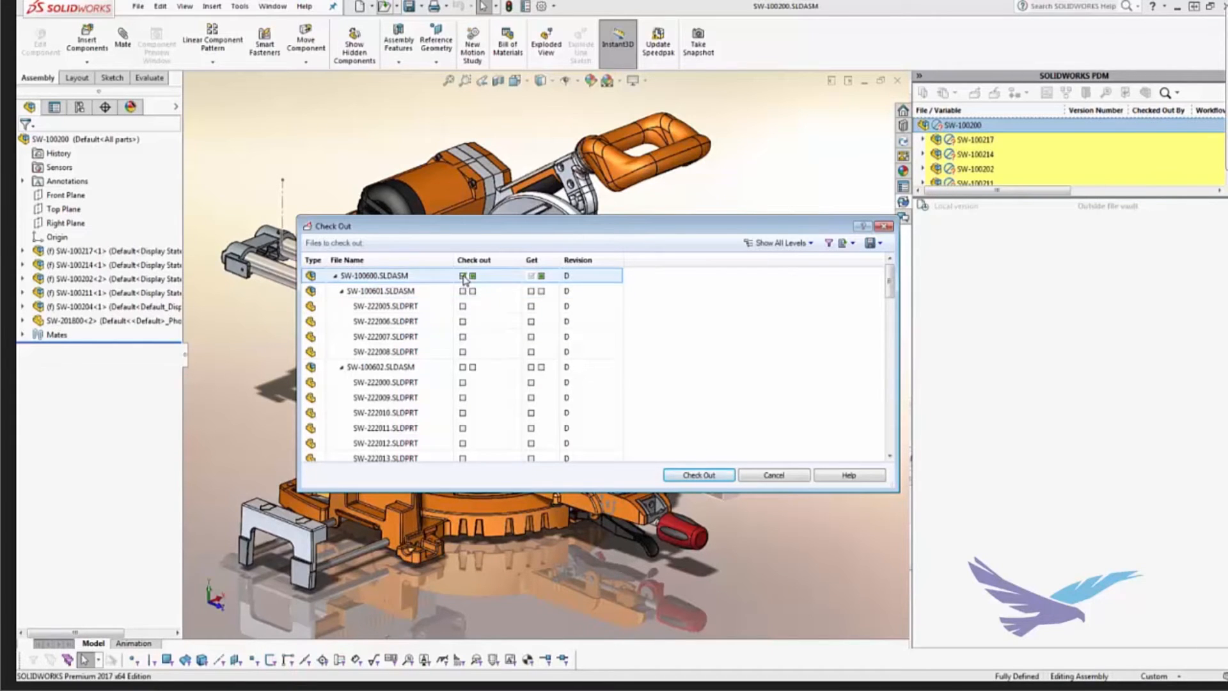
{"action": "left_click", "coordinate": [479, 382]}
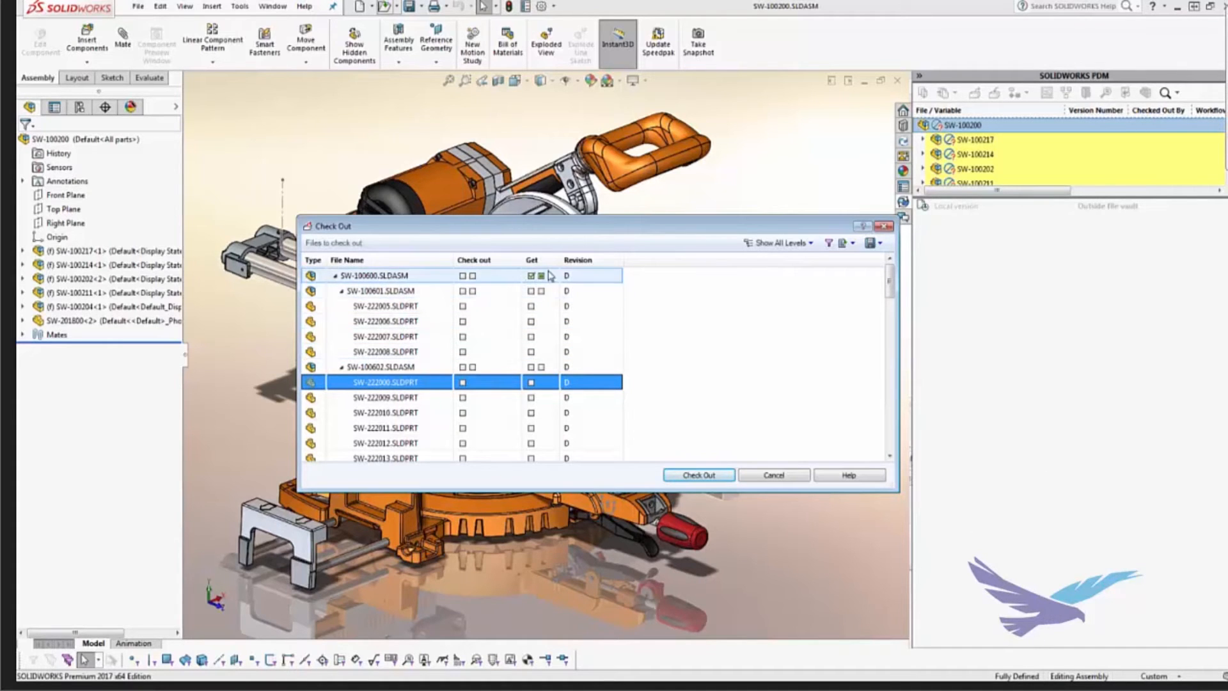
{"action": "left_click", "coordinate": [700, 475]}
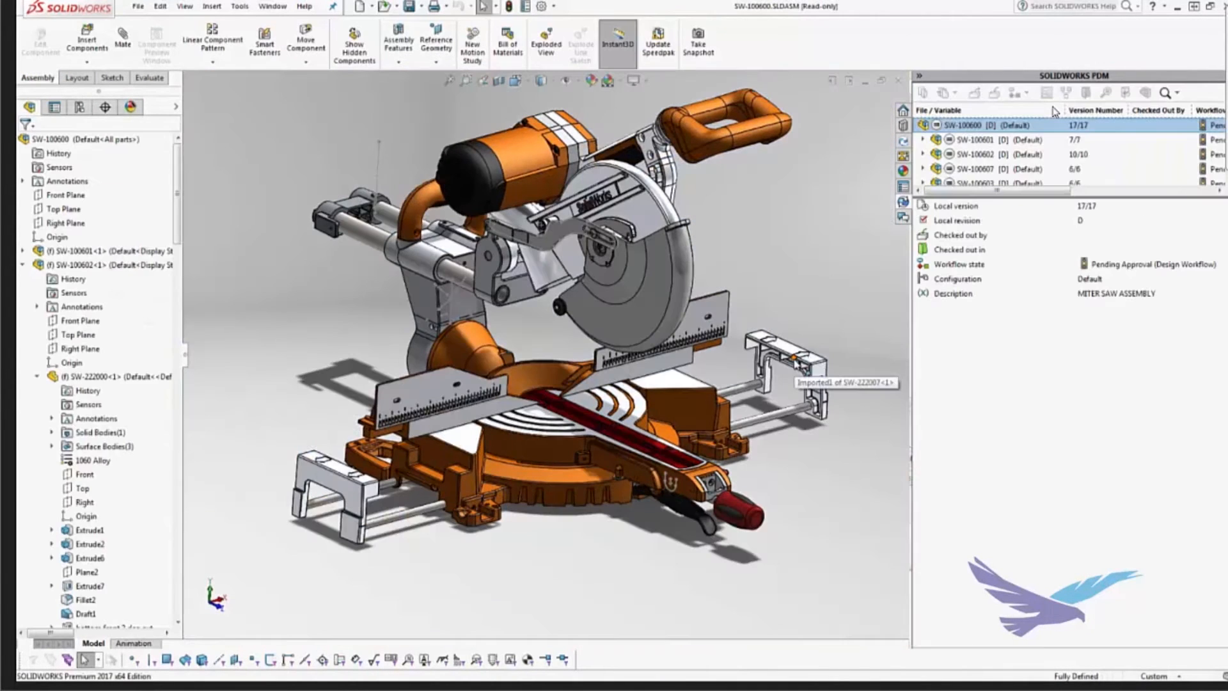
Step: Check out only the top-level assembly SW-100600.SLDASM from the PDM file list
{"action": "left_click", "coordinate": [993, 141]}
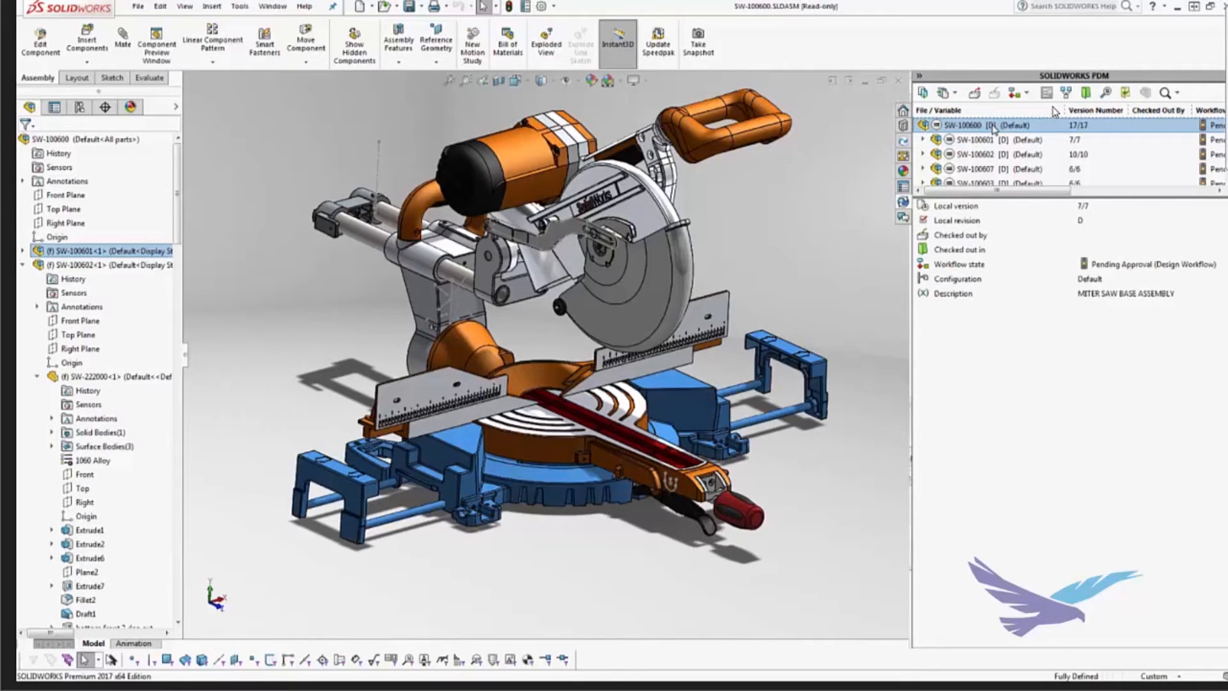
{"action": "left_click", "coordinate": [993, 126]}
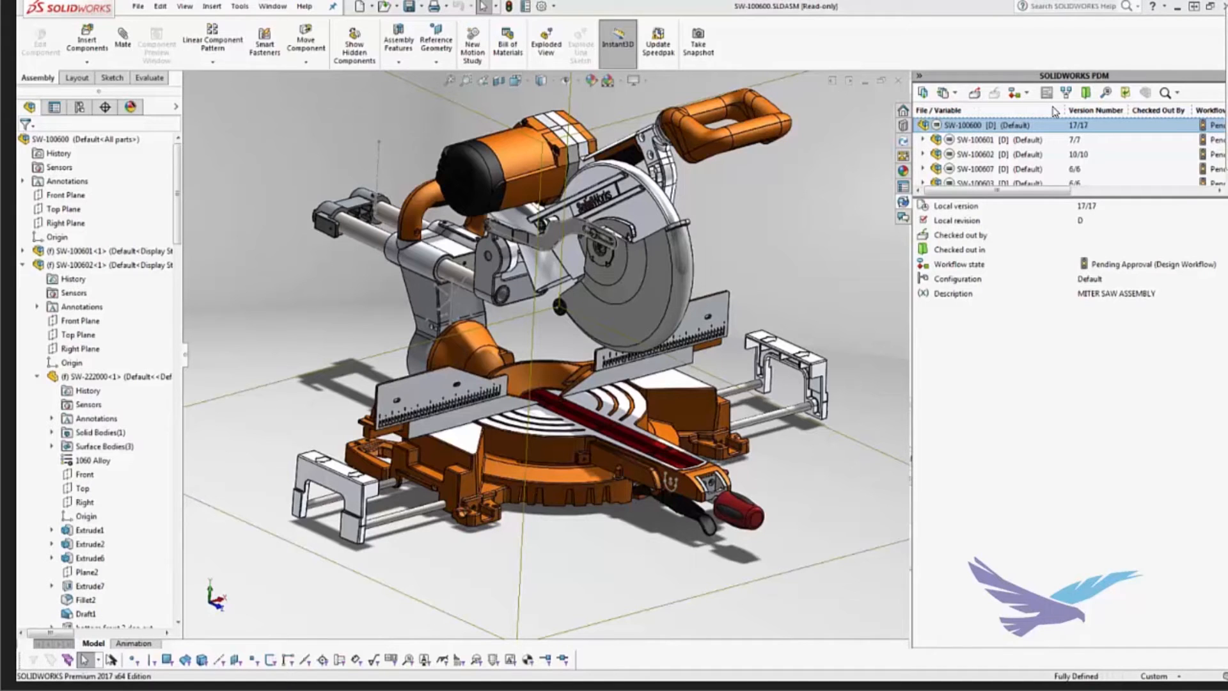
{"action": "left_click_drag", "start_coordinate": [17, 229], "coordinate": [27, 230]}
{"action": "left_click_drag", "start_coordinate": [490, 208], "coordinate": [848, 150]}
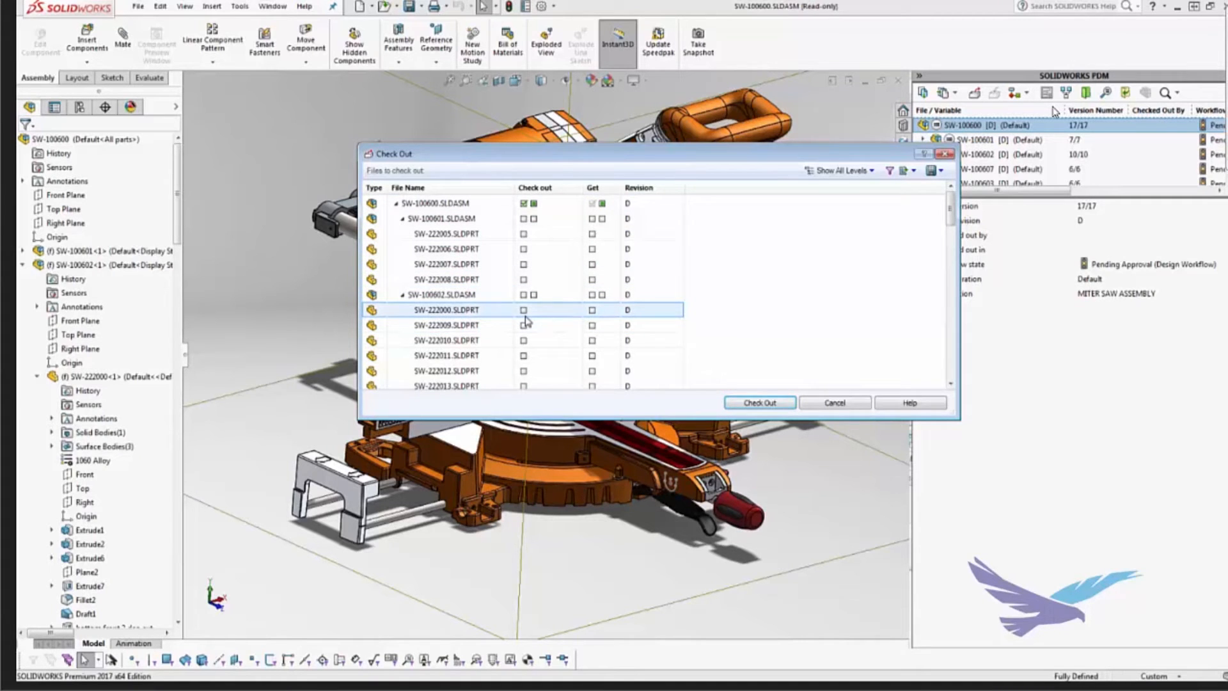
{"action": "left_click", "coordinate": [780, 403]}
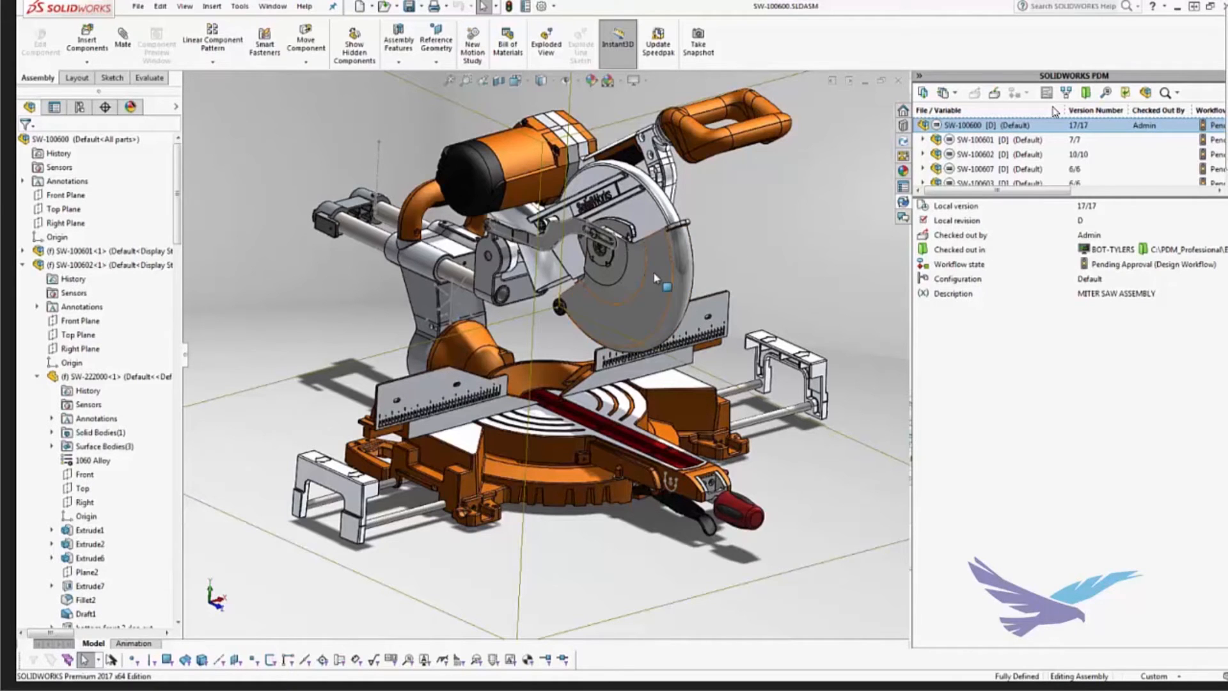
Step: Make the wheel guard around the saw blade transparent and save the SW-100600 assembly
{"action": "left_click", "coordinate": [678, 272]}
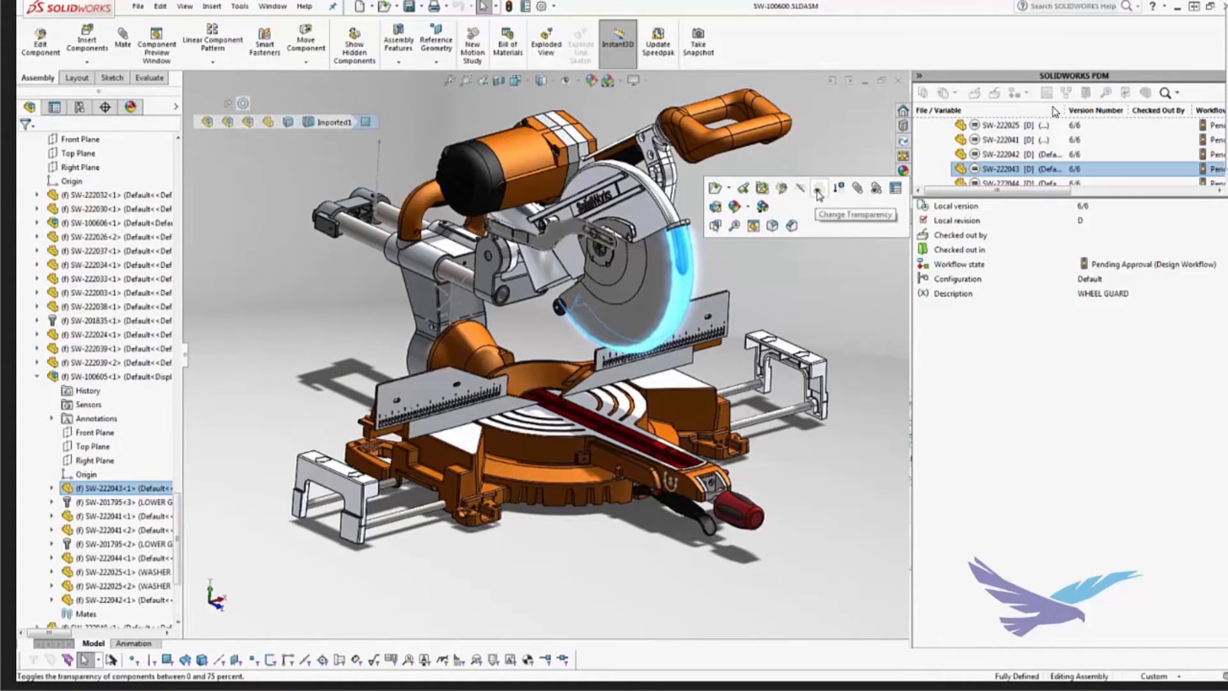
{"action": "left_click", "coordinate": [818, 189]}
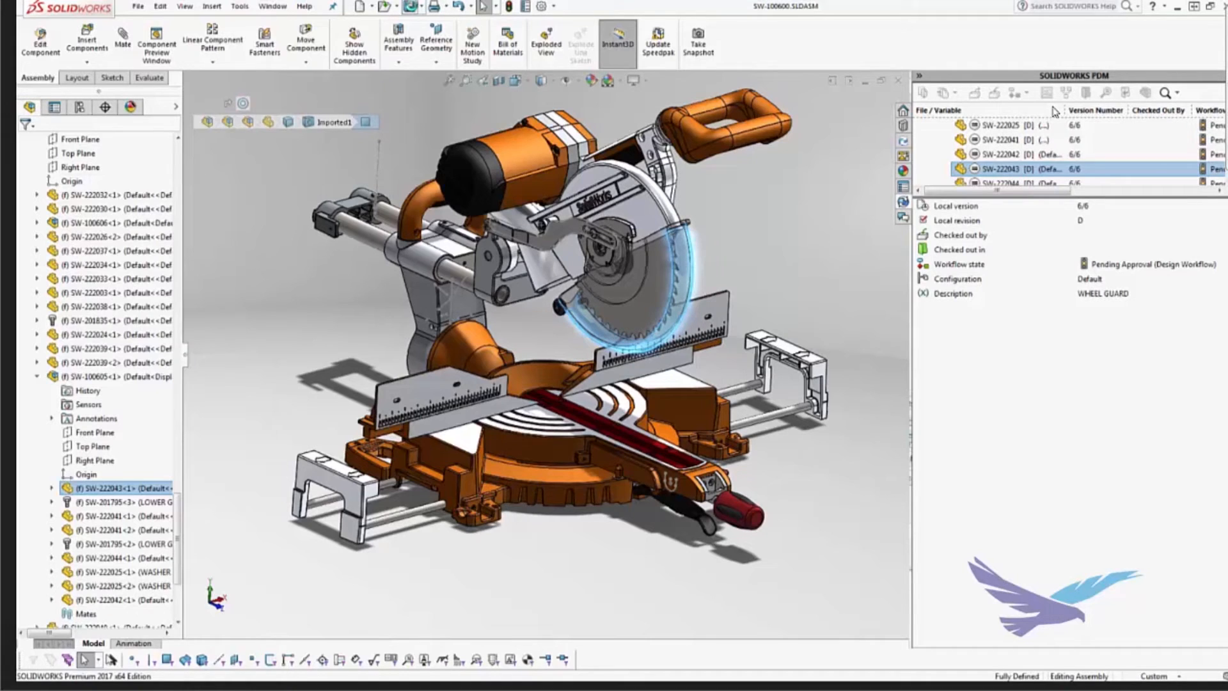
Step: Check in the top-level SW-100600.SLDASM as a new version, without keeping it checked out or overwriting the latest version
{"action": "scroll", "coordinate": [1069, 154], "scroll_direction": "up", "scroll_amount": 5}
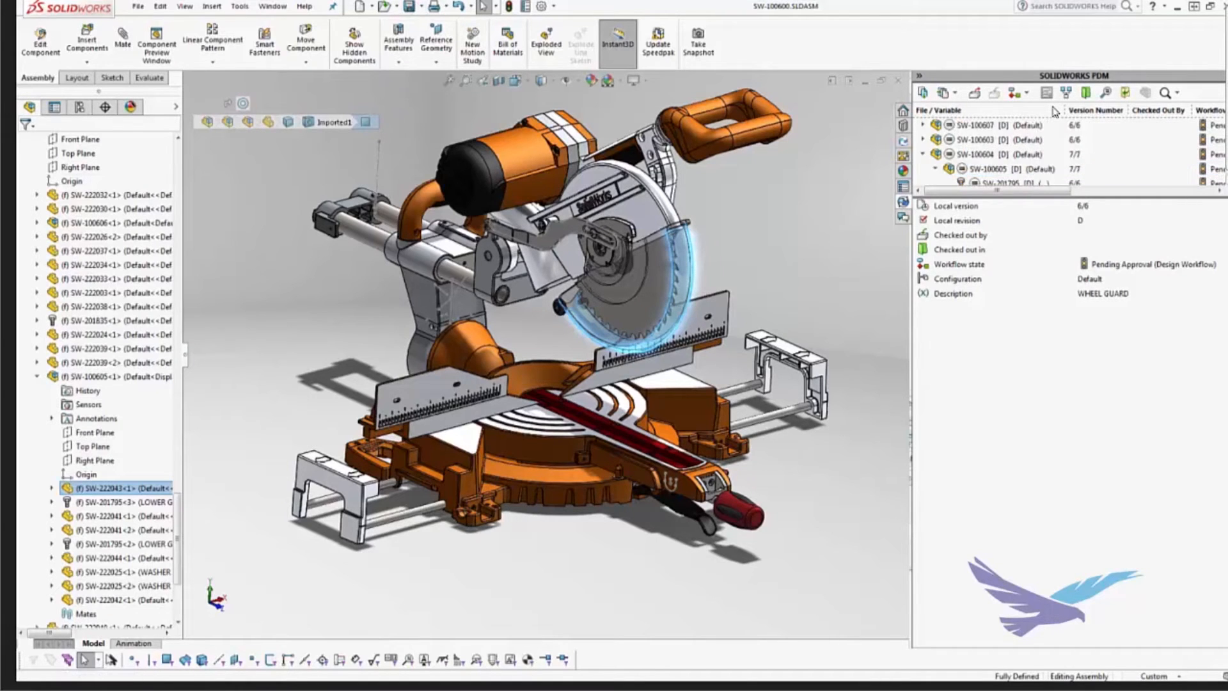
{"action": "left_click", "coordinate": [988, 130]}
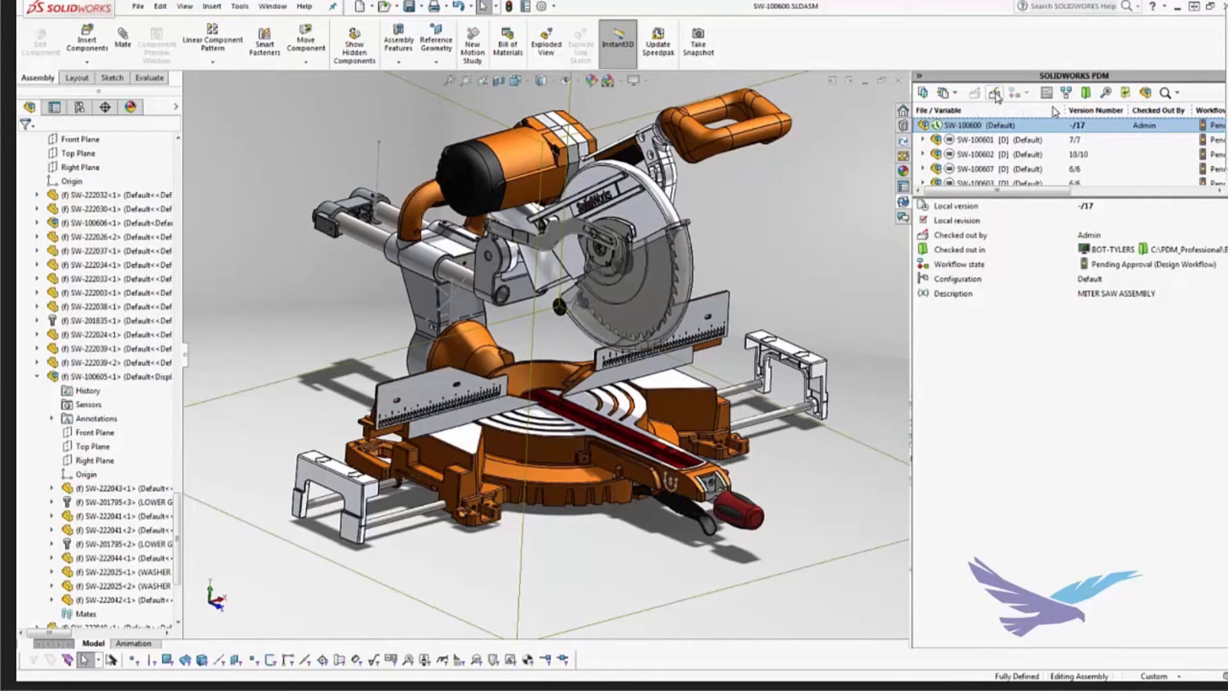
{"action": "left_click", "coordinate": [996, 94]}
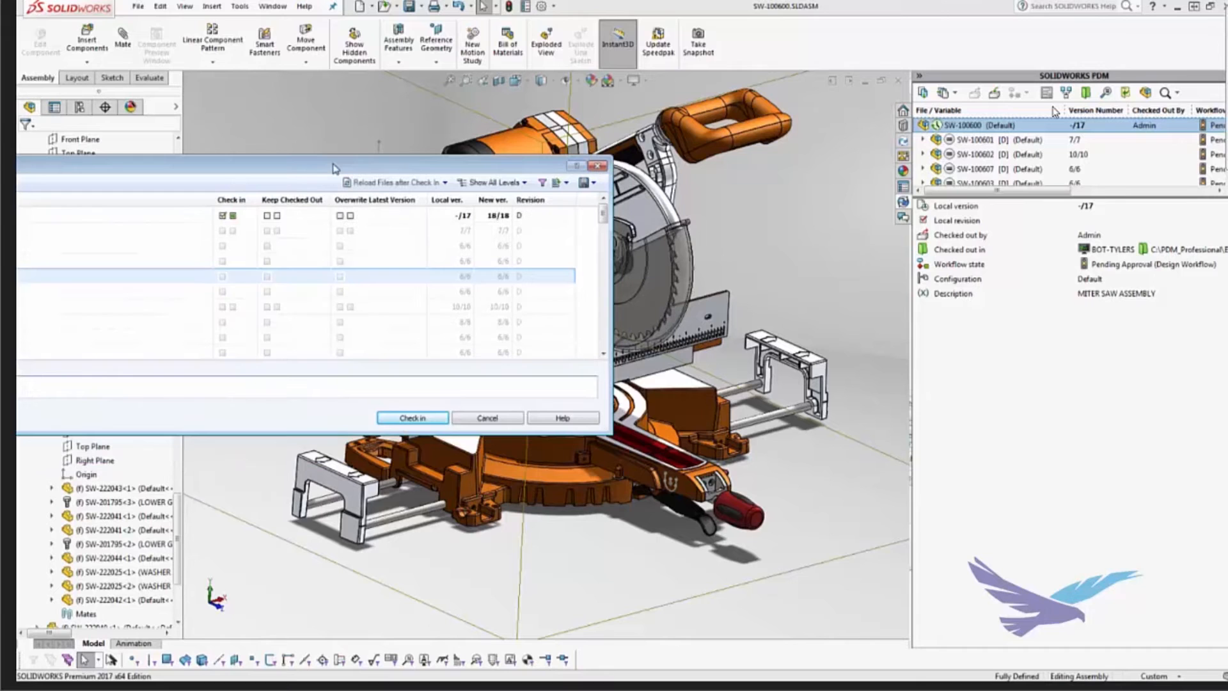
{"action": "left_click_drag", "start_coordinate": [333, 167], "coordinate": [659, 170]}
{"action": "left_click", "coordinate": [851, 217]}
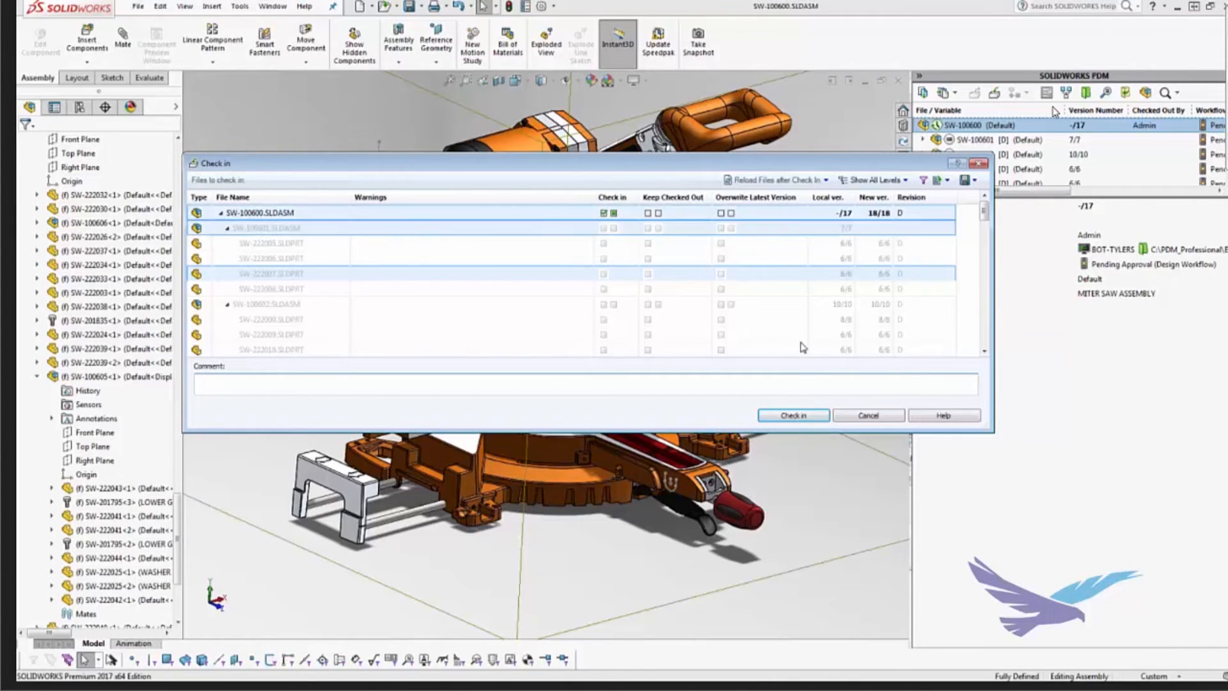
{"action": "left_click", "coordinate": [811, 417]}
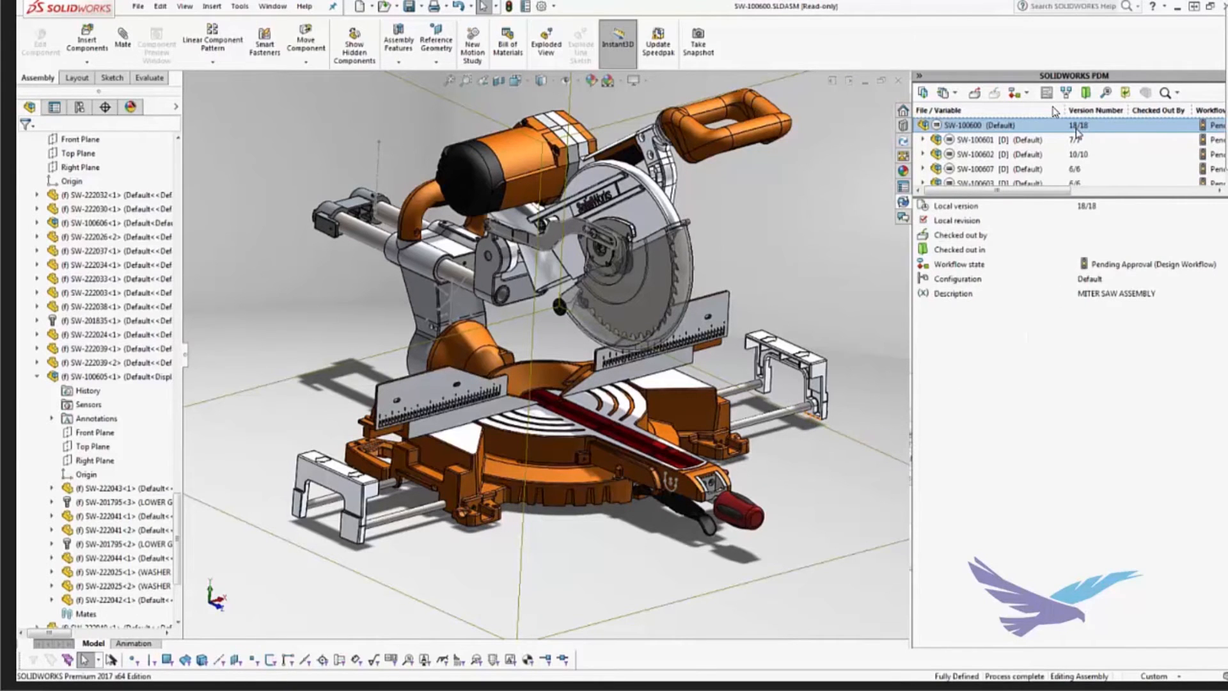
Step: Switch to the SW-100200 assembly window, maximize it, and display the File Explorer vault view
{"action": "left_click", "coordinate": [880, 83]}
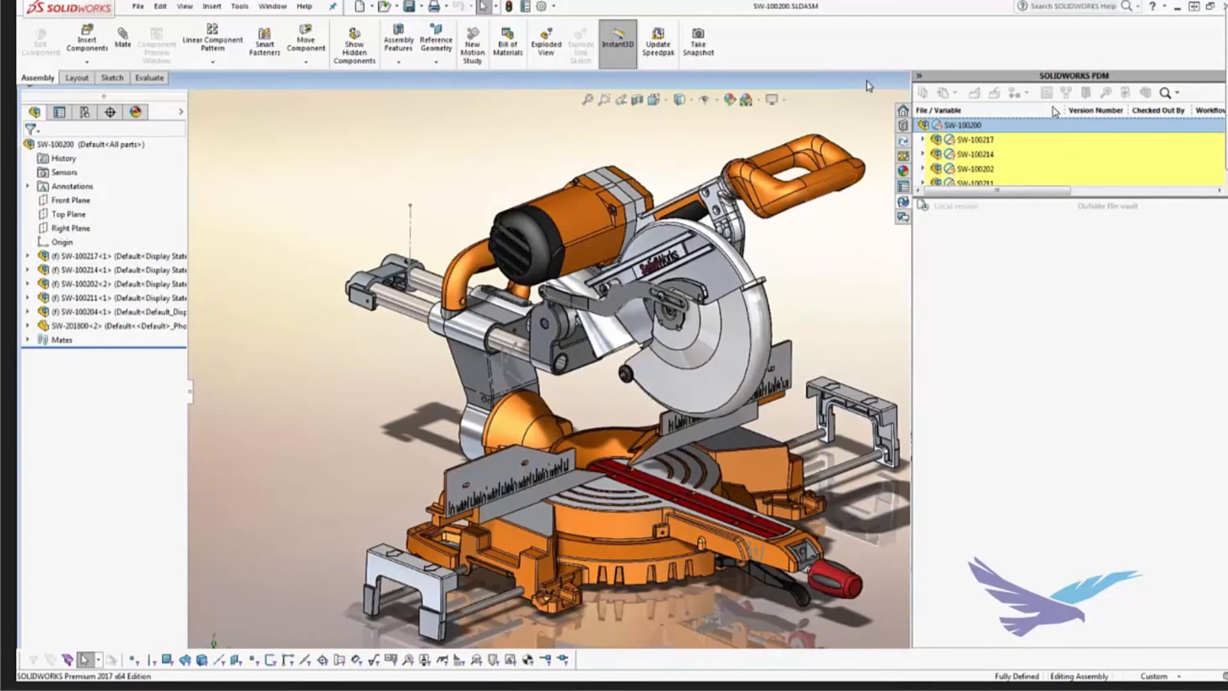
{"action": "left_click_drag", "start_coordinate": [867, 81], "coordinate": [564, 96]}
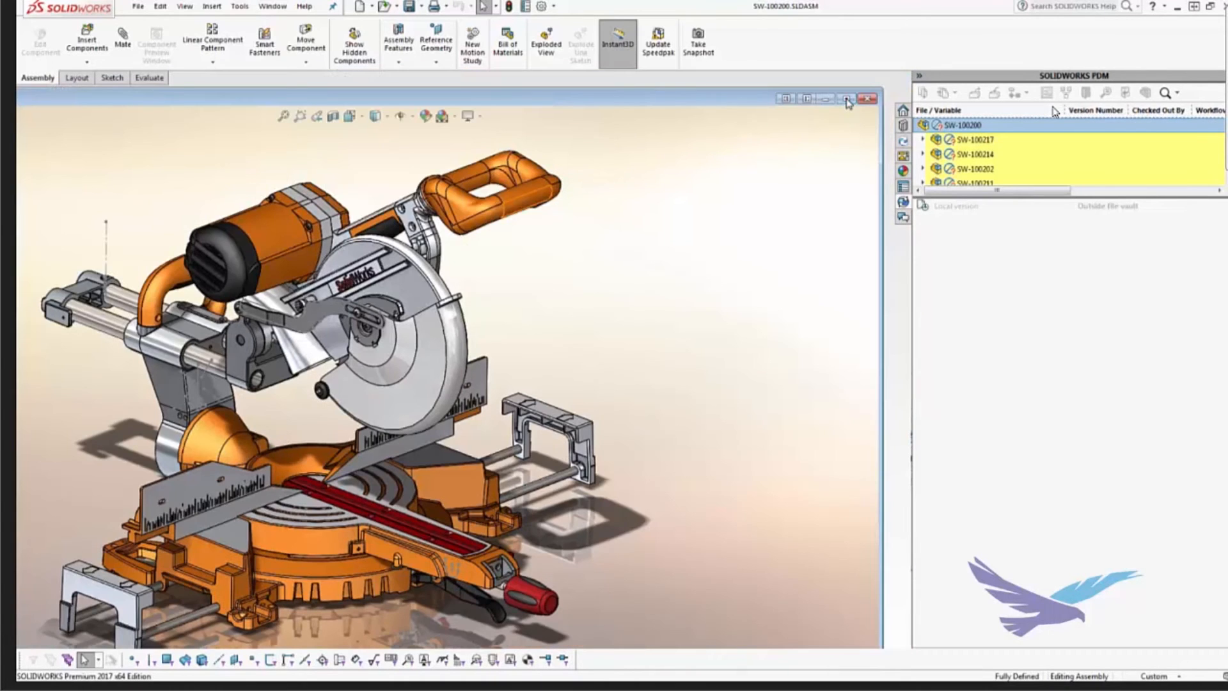
{"action": "left_click", "coordinate": [847, 100]}
{"action": "left_click", "coordinate": [903, 141]}
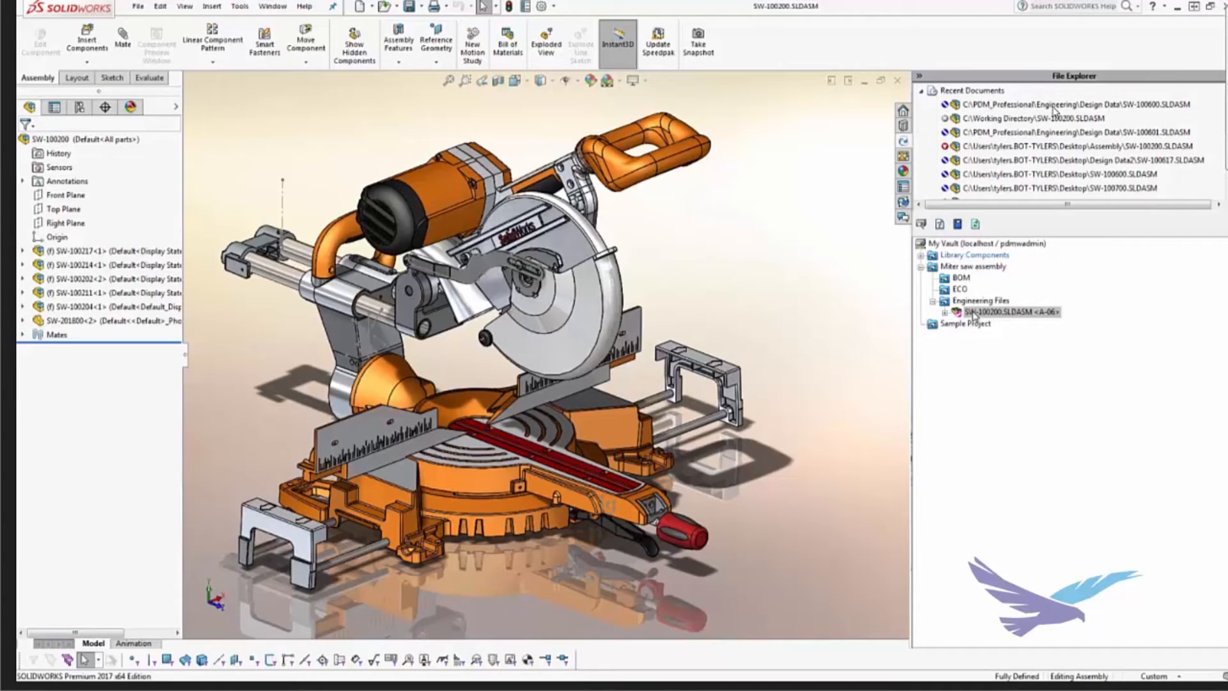
Step: Make the guard around the saw blade transparent and save the SW-100200 assembly
{"action": "left_click", "coordinate": [605, 281]}
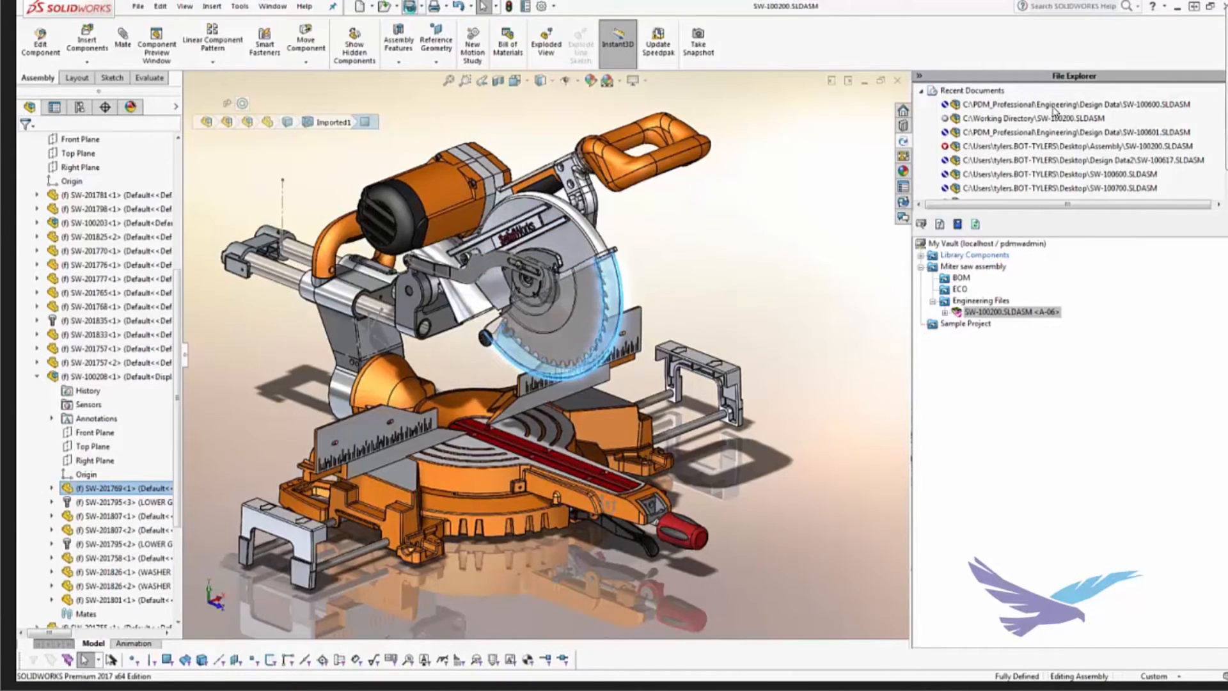
{"action": "left_click", "coordinate": [410, 8]}
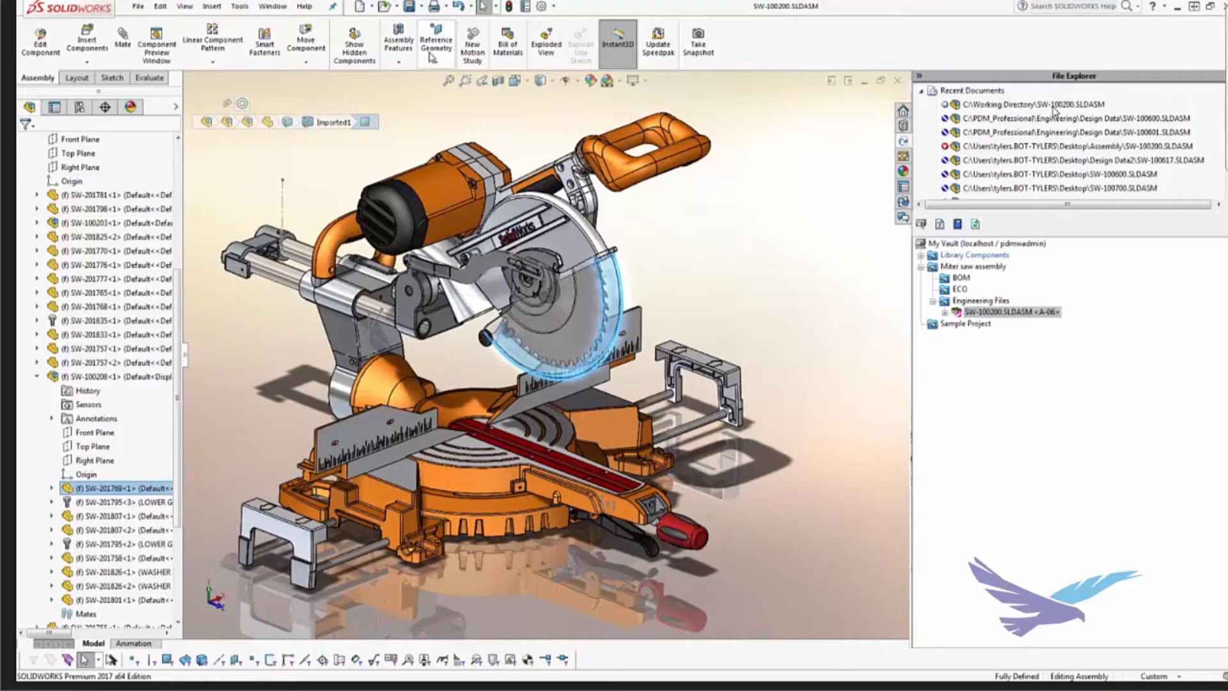
Step: Check in the active top-level SW-100200.SLDASM as revision A-07 while retaining ownership
{"action": "right_click", "coordinate": [990, 313]}
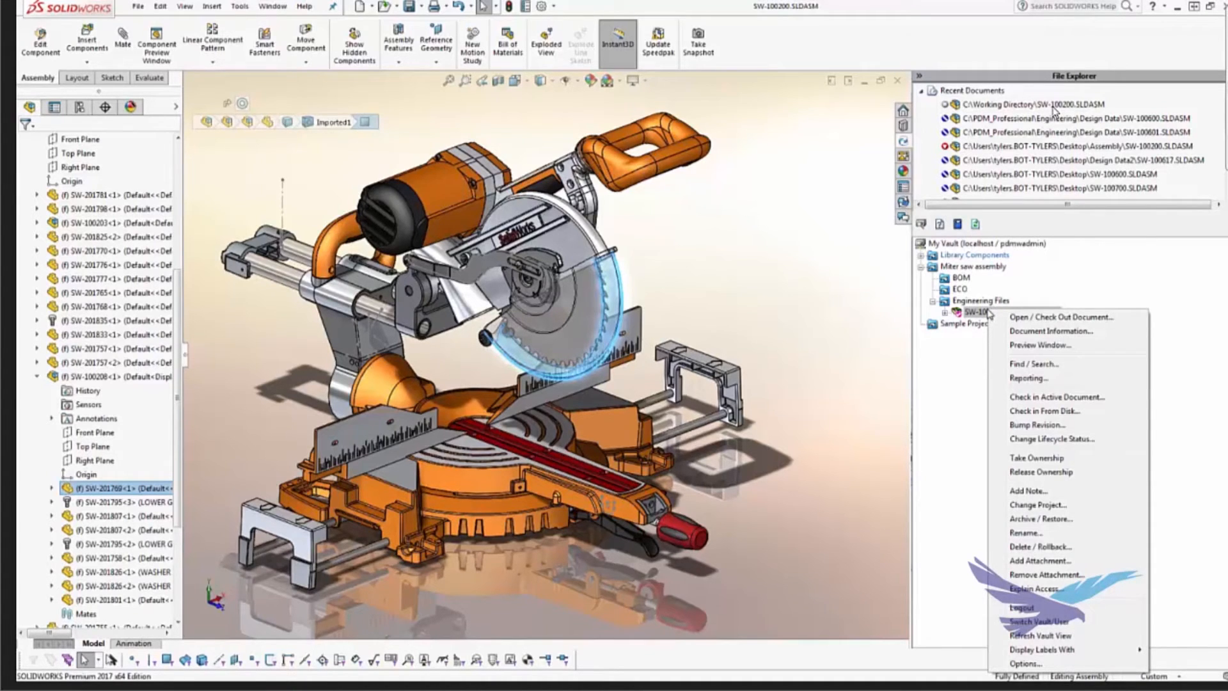
{"action": "left_click", "coordinate": [1037, 398]}
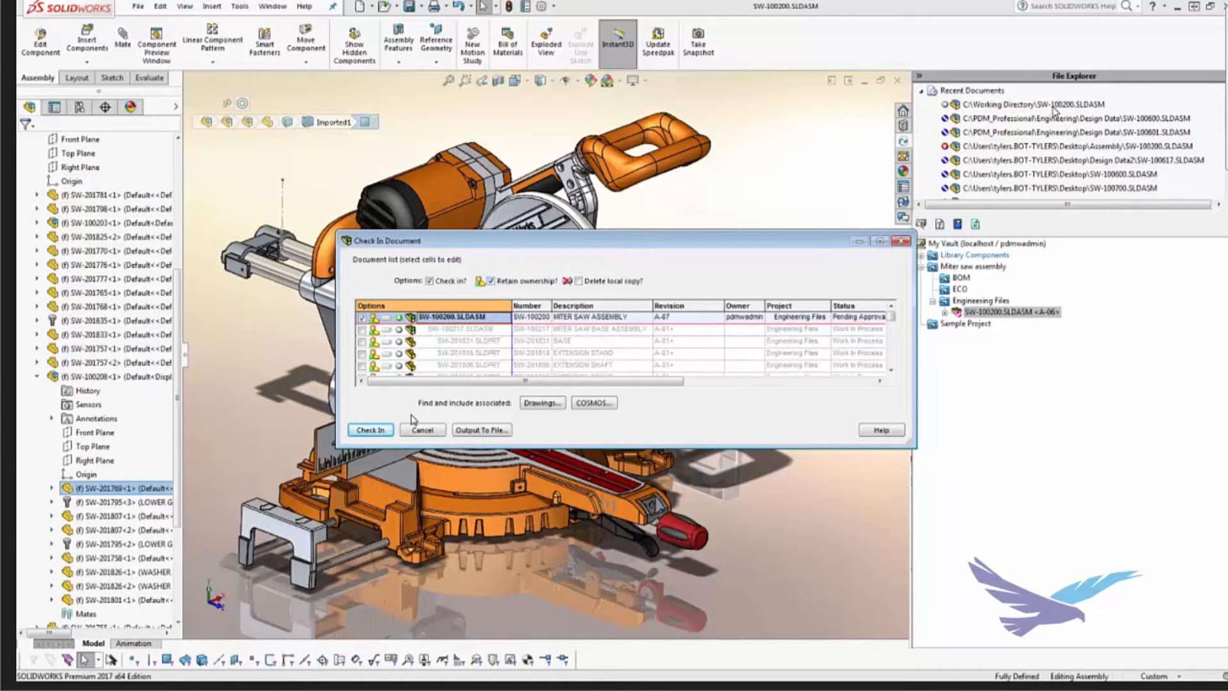
{"action": "left_click", "coordinate": [389, 430]}
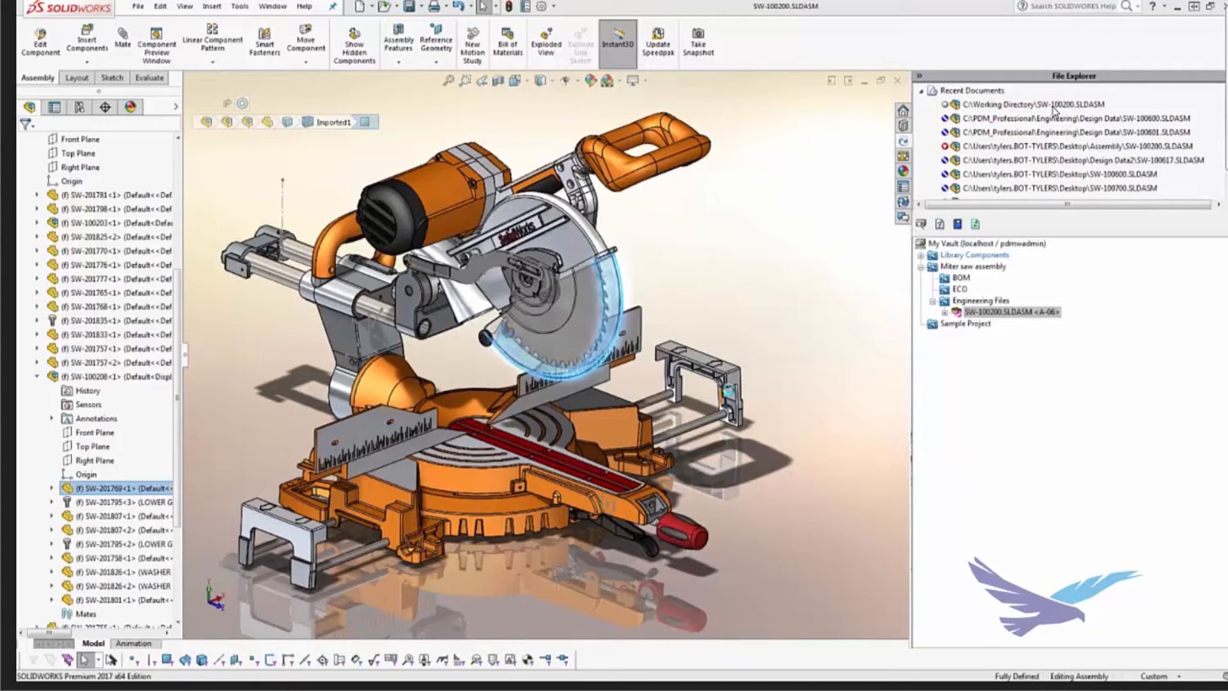
Step: Release ownership of SW-100200.SLDASM for the selected item only, leaving its children out
{"action": "right_click", "coordinate": [977, 314]}
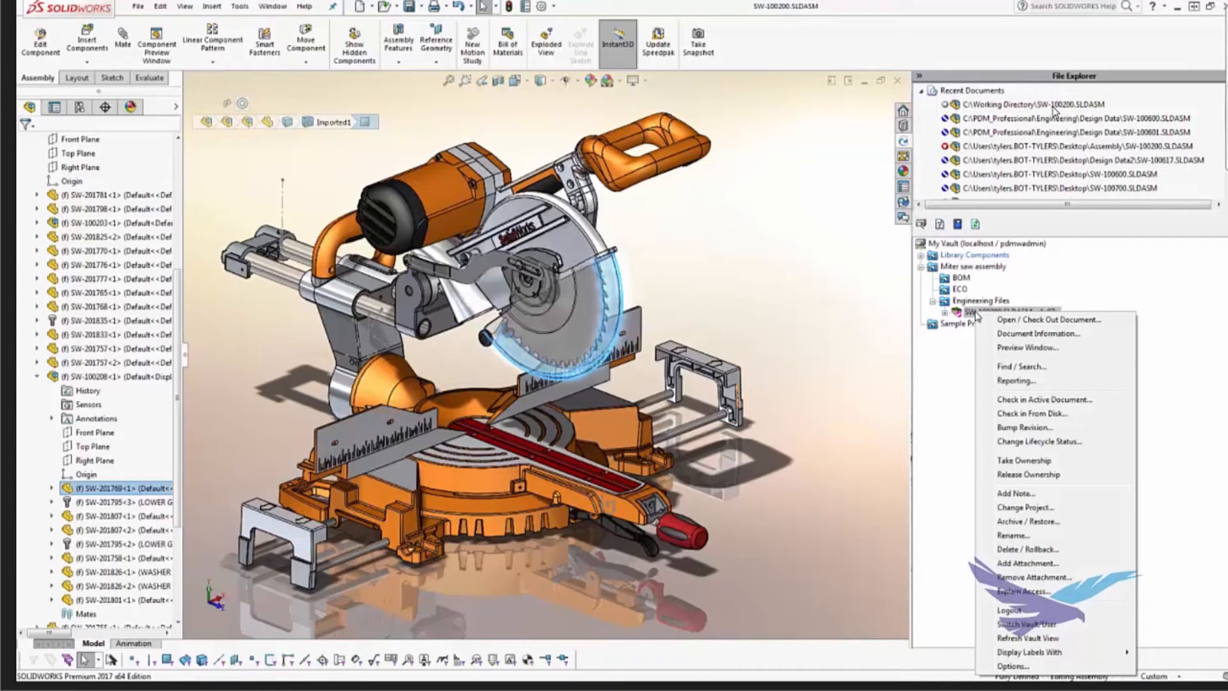
{"action": "left_click", "coordinate": [1028, 475]}
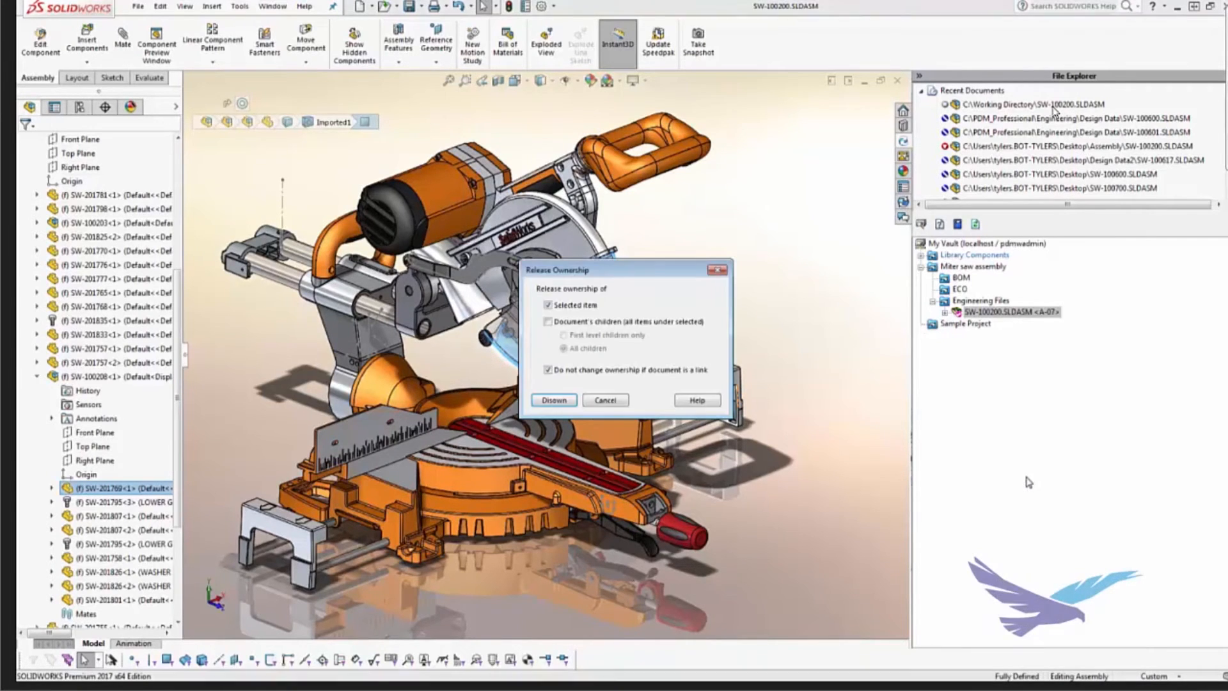
{"action": "left_click", "coordinate": [554, 401]}
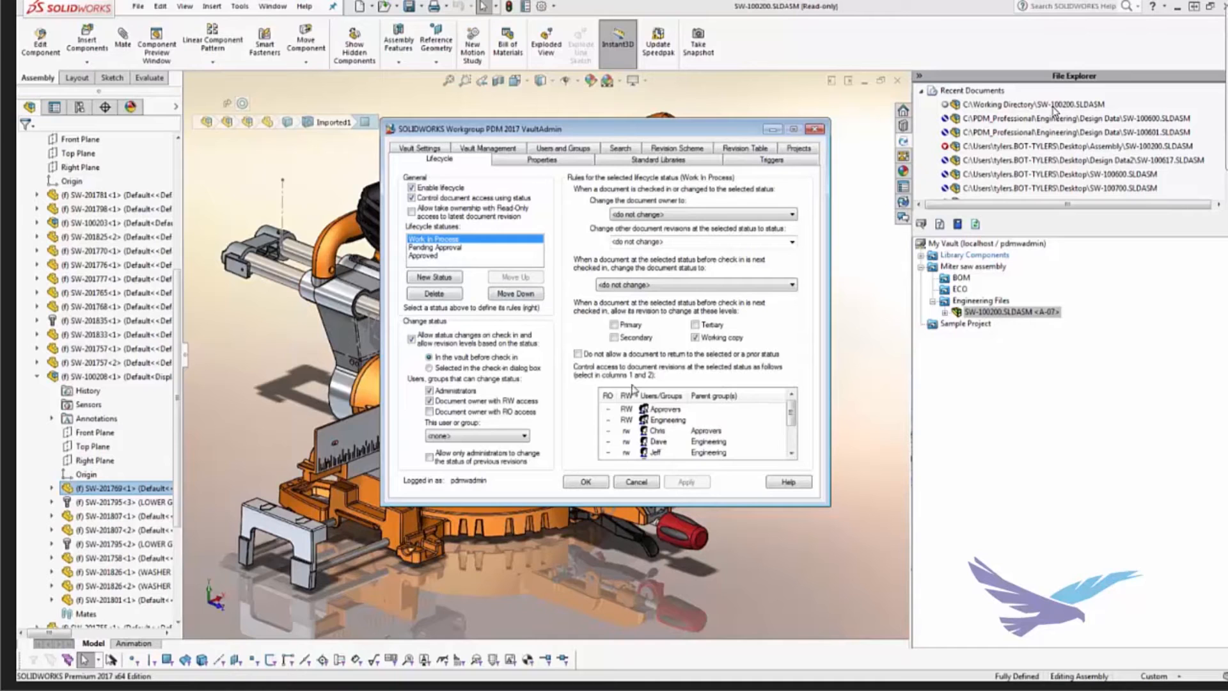
Step: Review the user and group access rights for the Work In Process, Pending Approval and Approved lifecycle statuses in VaultAdmin
{"action": "left_click_drag", "start_coordinate": [792, 414], "coordinate": [790, 445]}
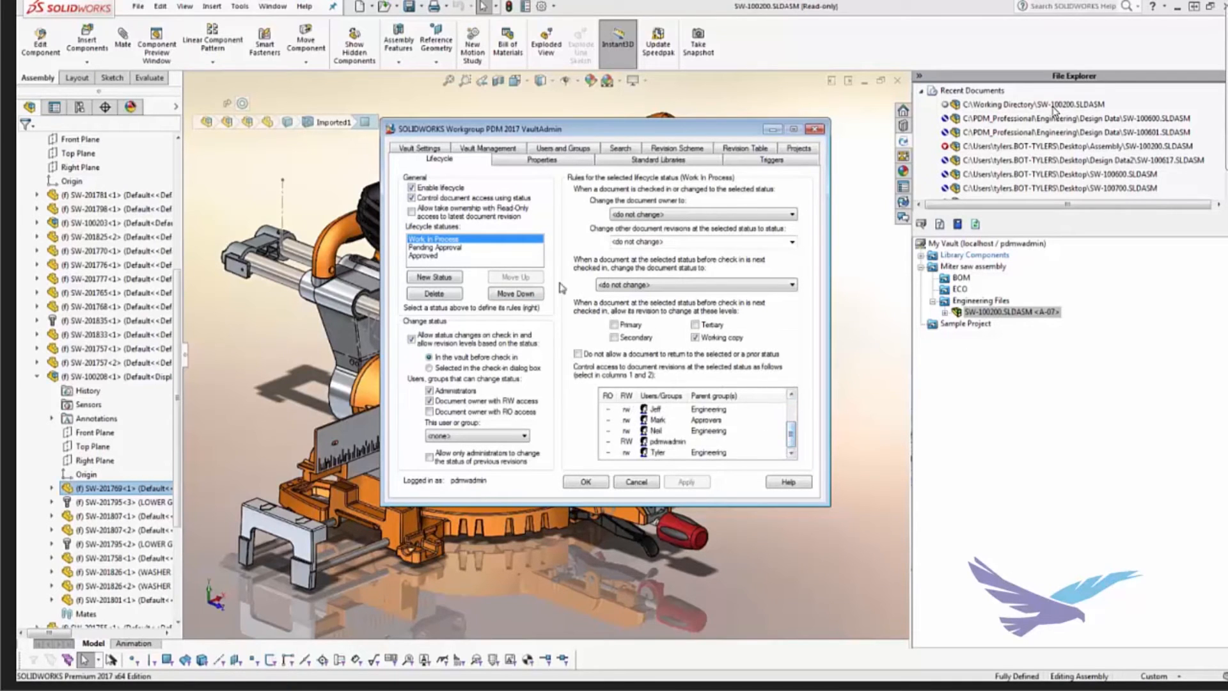
{"action": "left_click", "coordinate": [445, 248]}
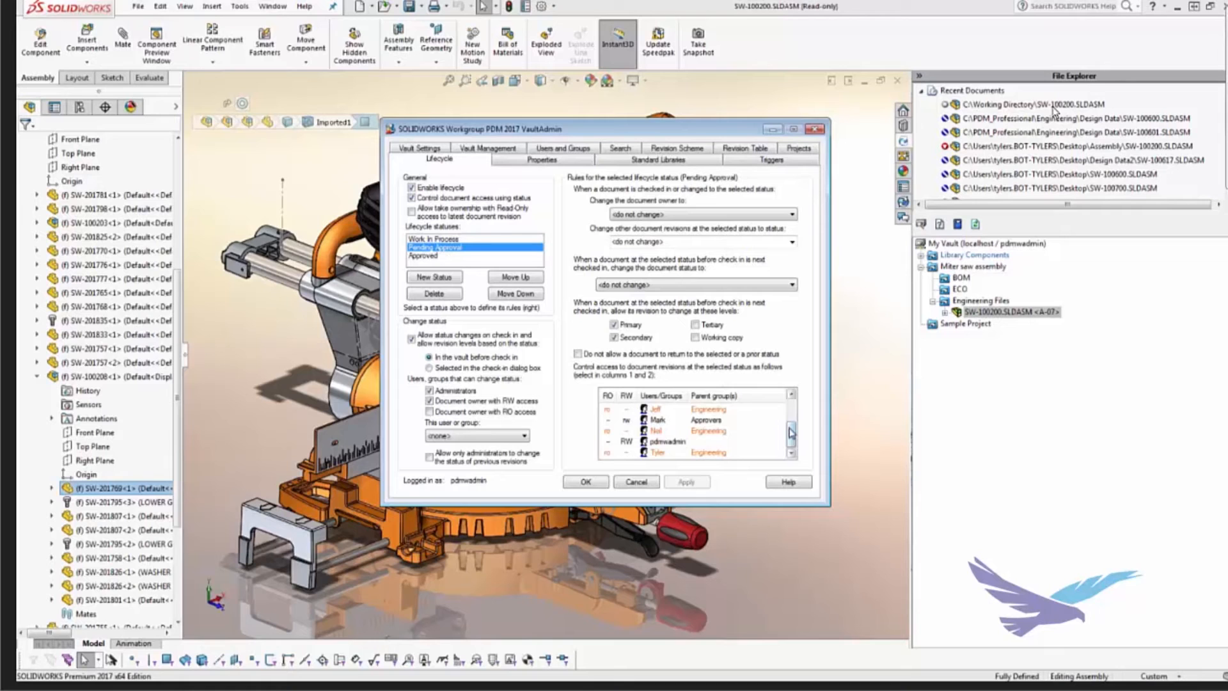
{"action": "left_click_drag", "start_coordinate": [791, 434], "coordinate": [791, 417]}
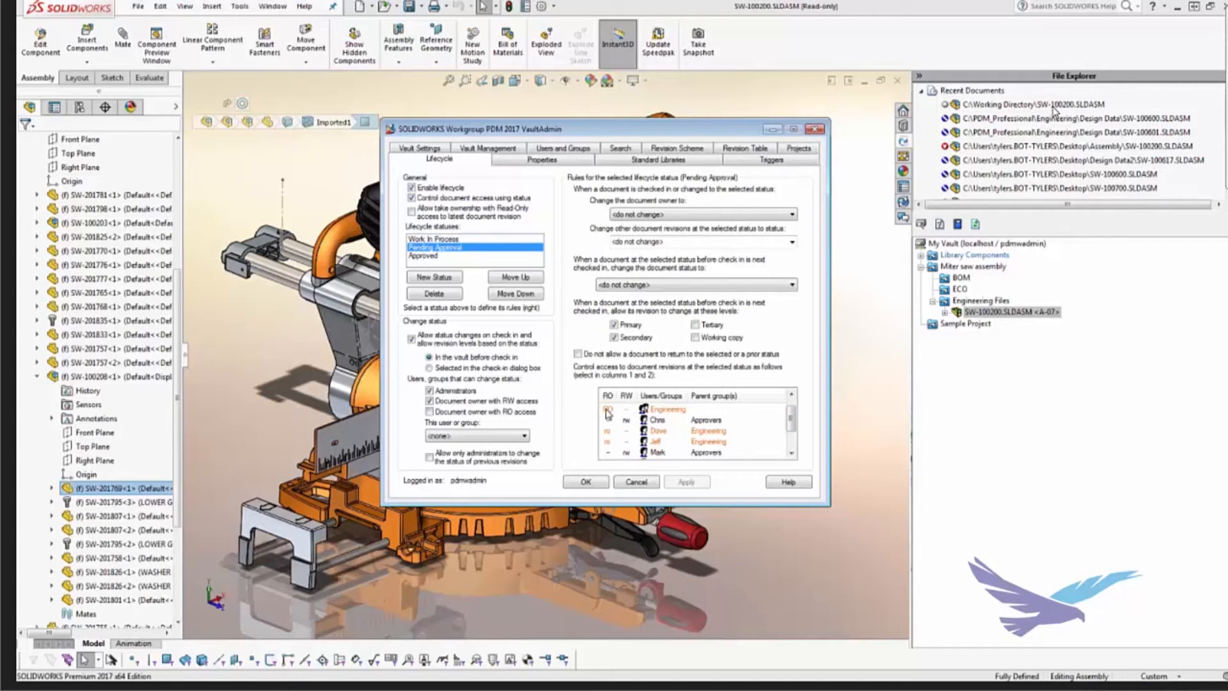
{"action": "left_click", "coordinate": [429, 257]}
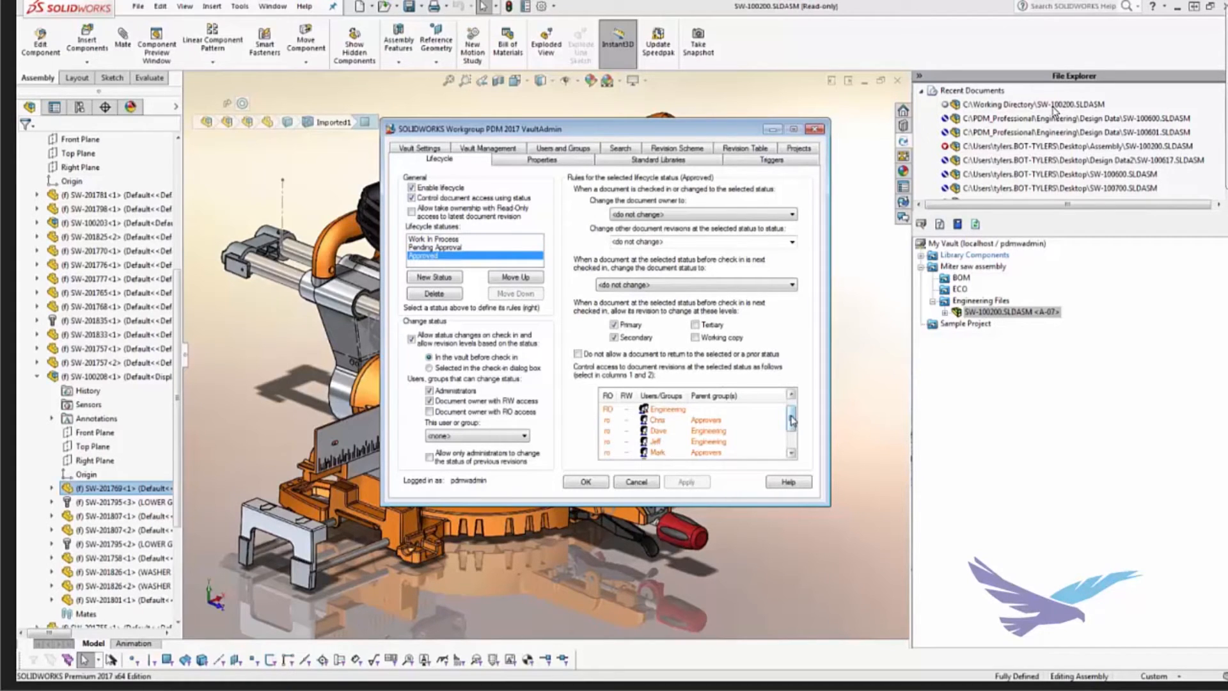
{"action": "left_click_drag", "start_coordinate": [793, 420], "coordinate": [791, 438]}
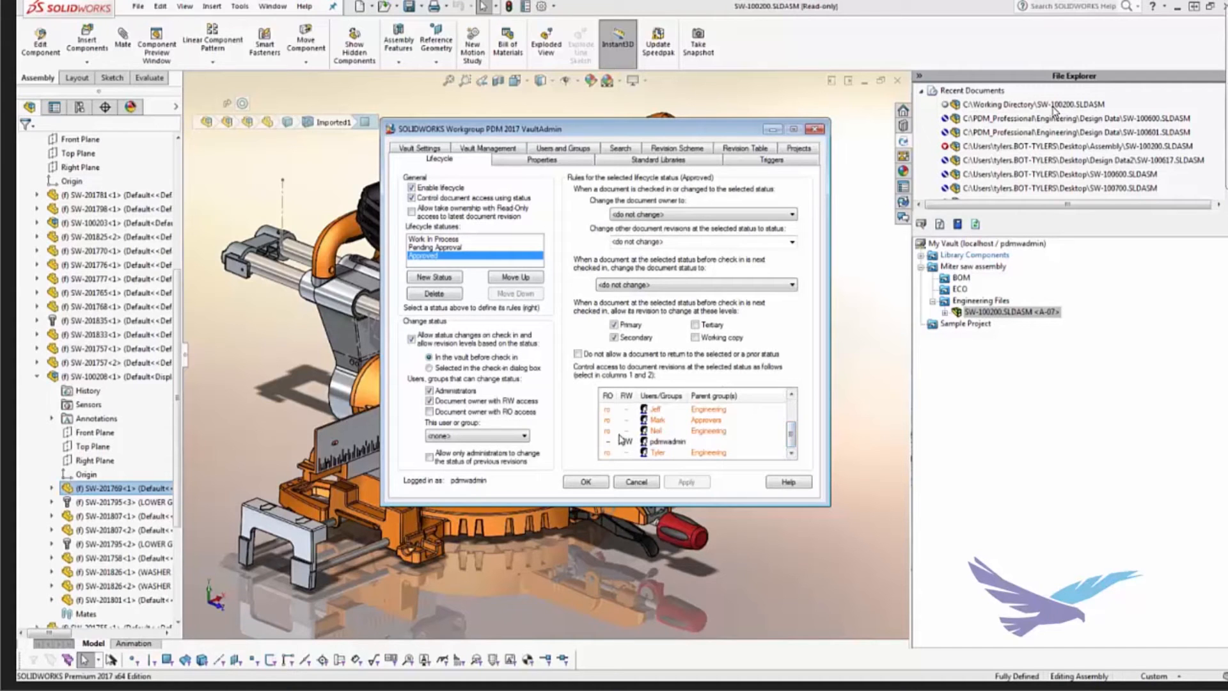
{"action": "left_click_drag", "start_coordinate": [792, 435], "coordinate": [792, 417]}
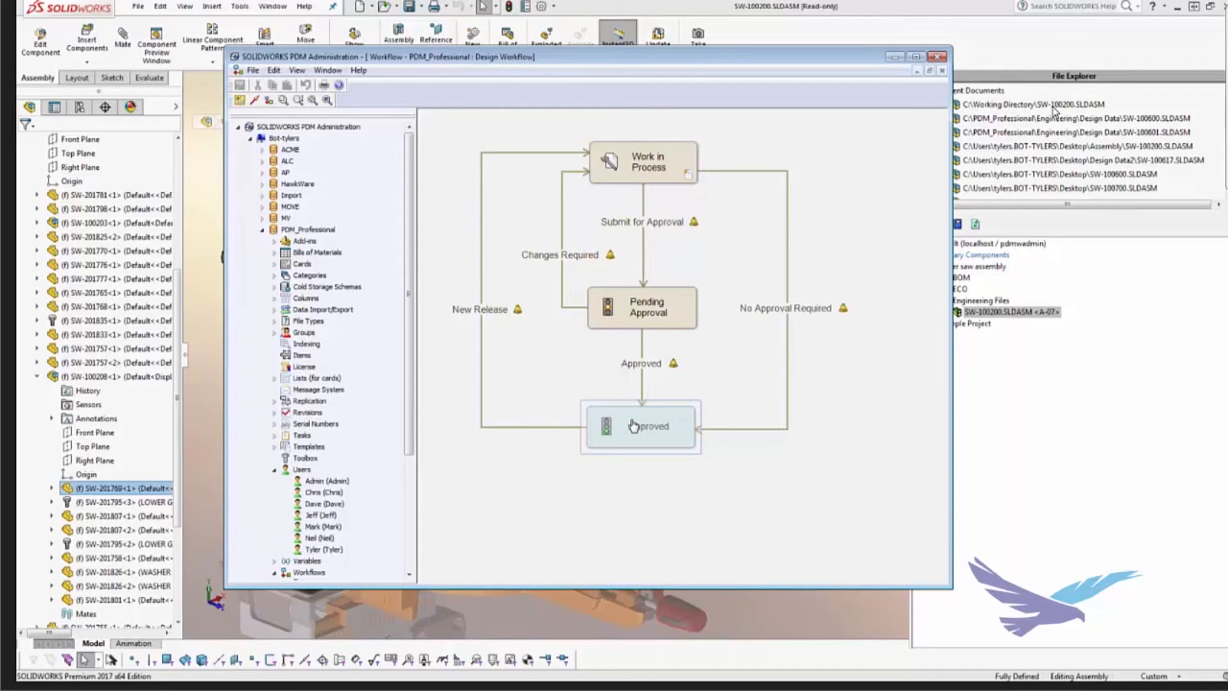
Step: Highlight the No Approval Required transition in the PDM Design Workflow, and put the administration window away
{"action": "left_click", "coordinate": [818, 301]}
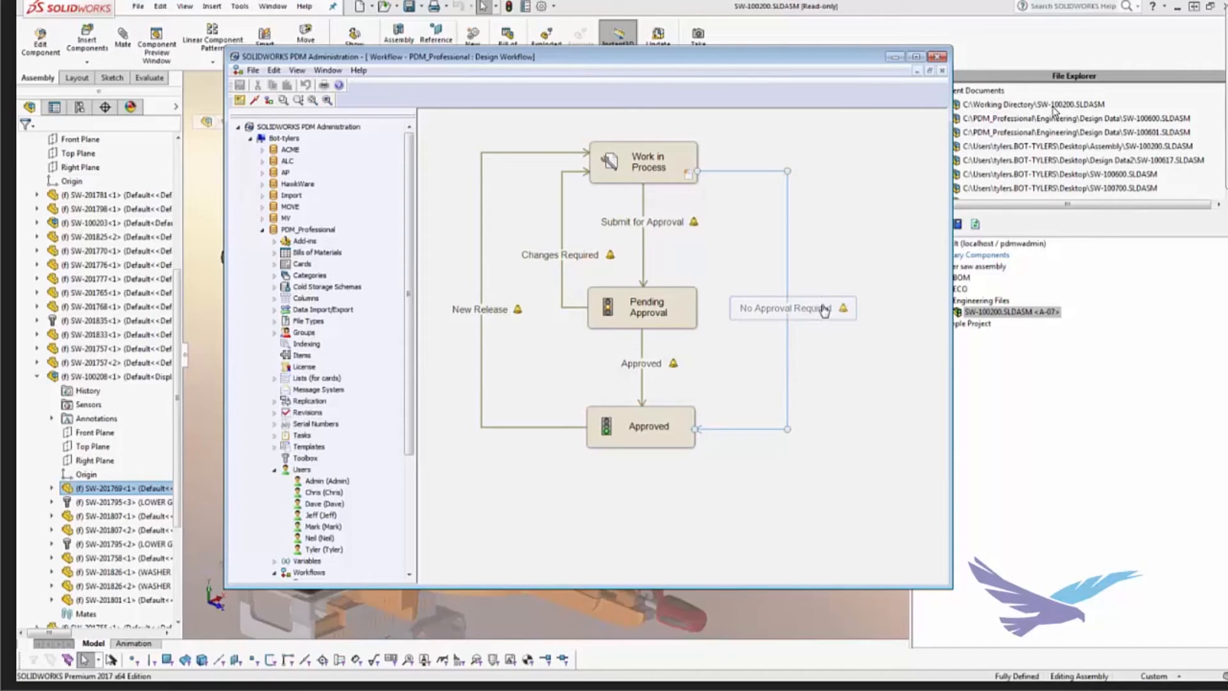
{"action": "left_click", "coordinate": [895, 31]}
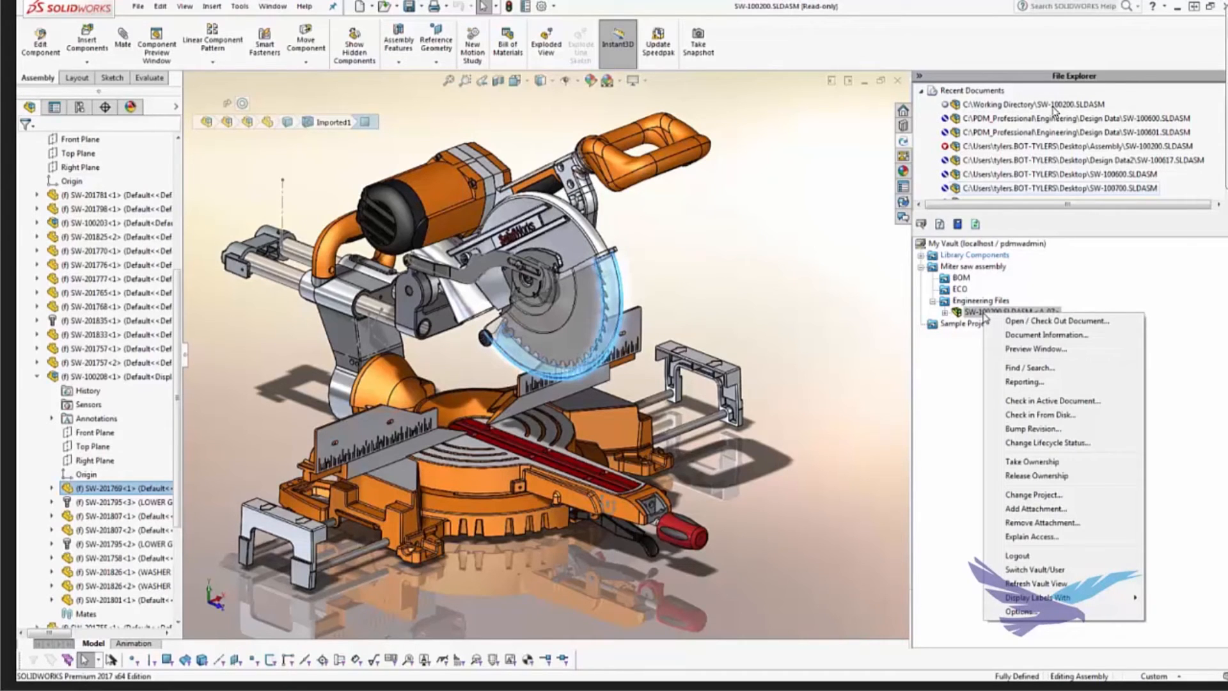
Step: Change the lifecycle status of SW-100200.SLDASM revision A-07 to Approved for the selected item only
{"action": "left_click", "coordinate": [1038, 443]}
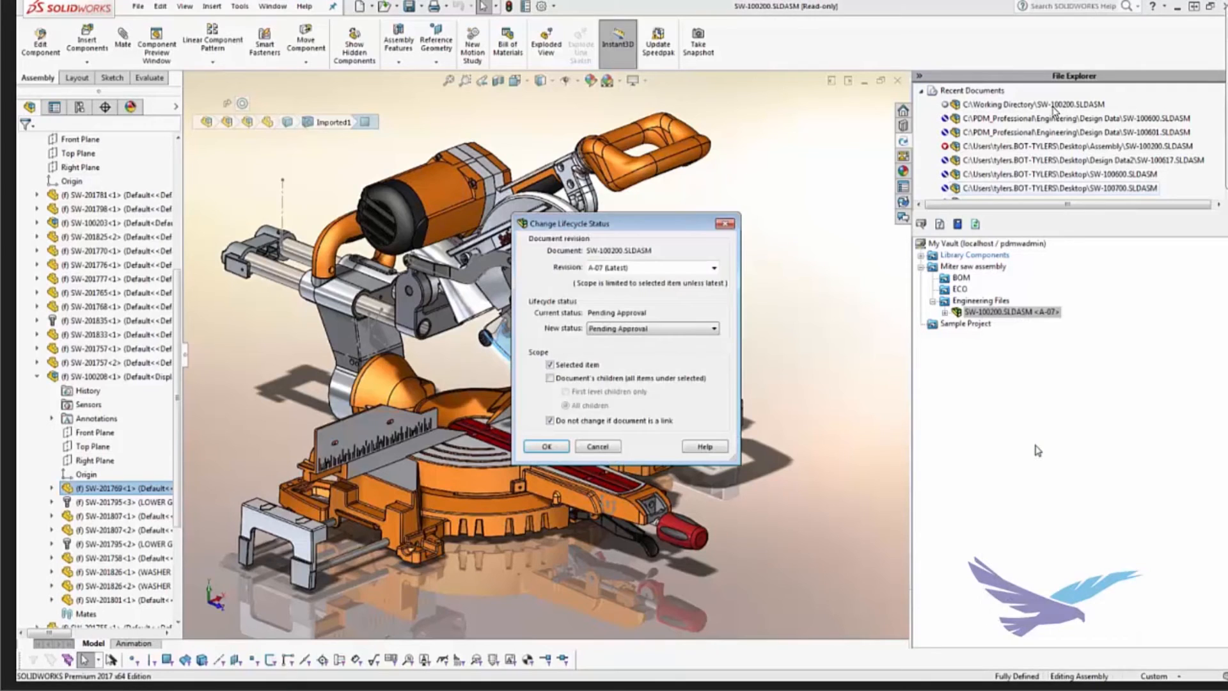
{"action": "left_click", "coordinate": [639, 329]}
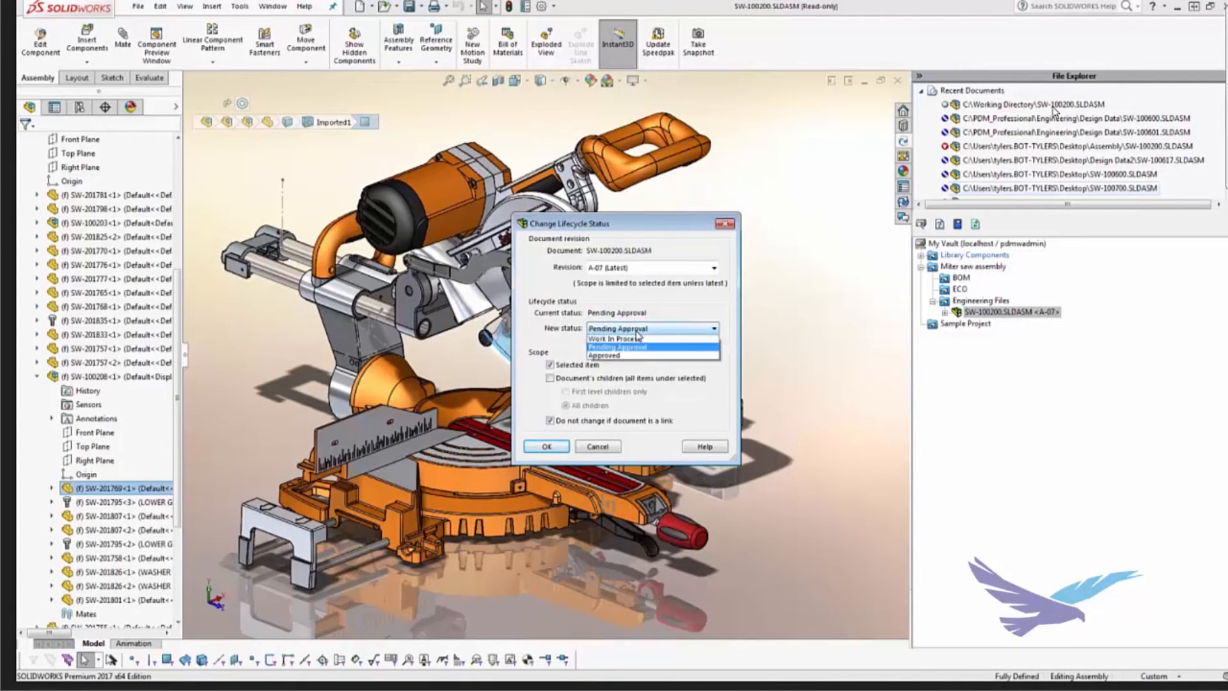
{"action": "left_click", "coordinate": [624, 358]}
{"action": "left_click", "coordinate": [626, 329]}
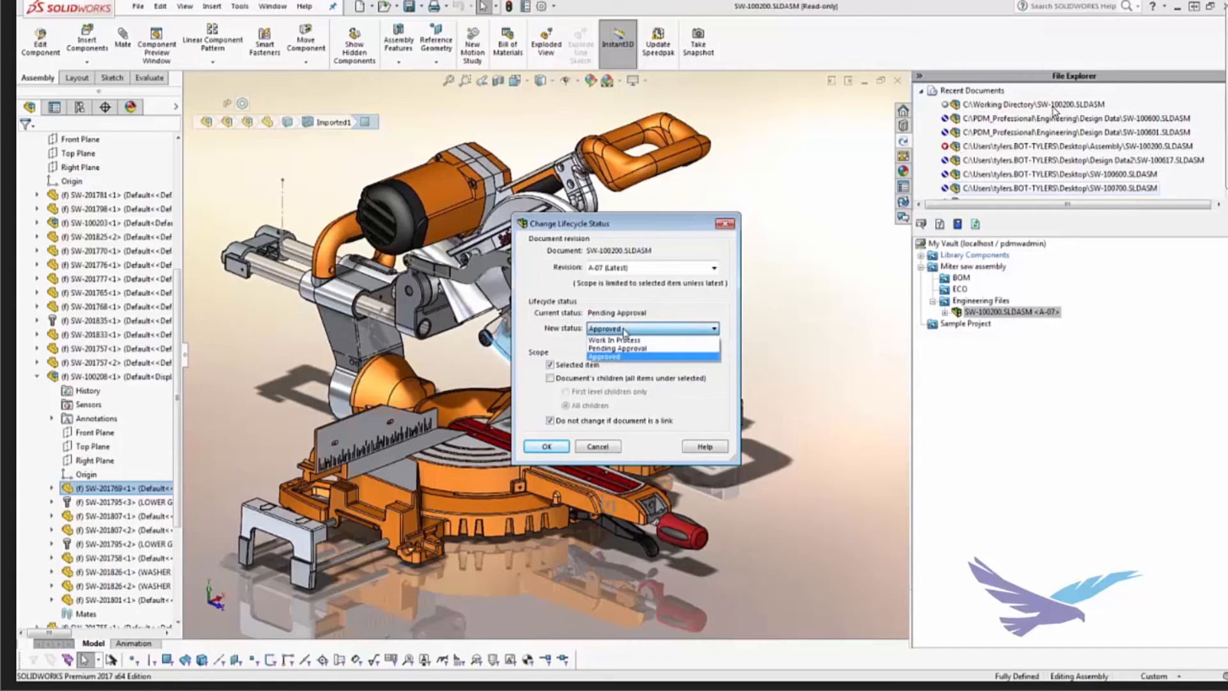
{"action": "left_click", "coordinate": [623, 340]}
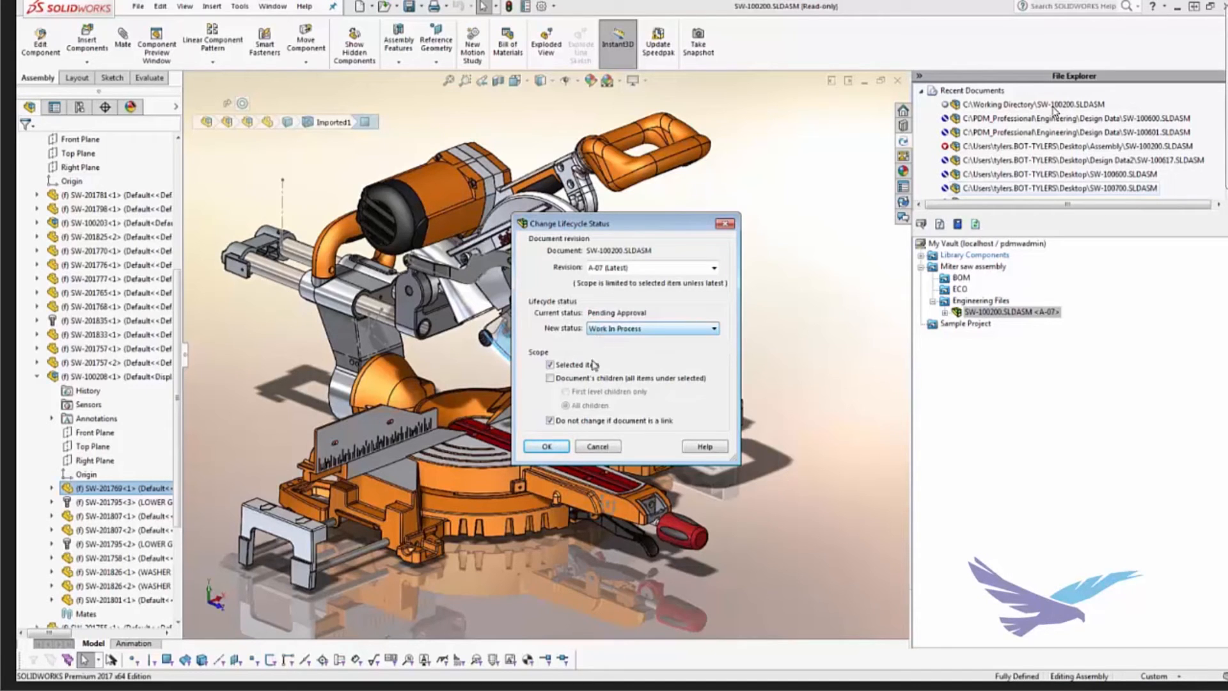
{"action": "left_click", "coordinate": [611, 330]}
{"action": "left_click", "coordinate": [604, 353]}
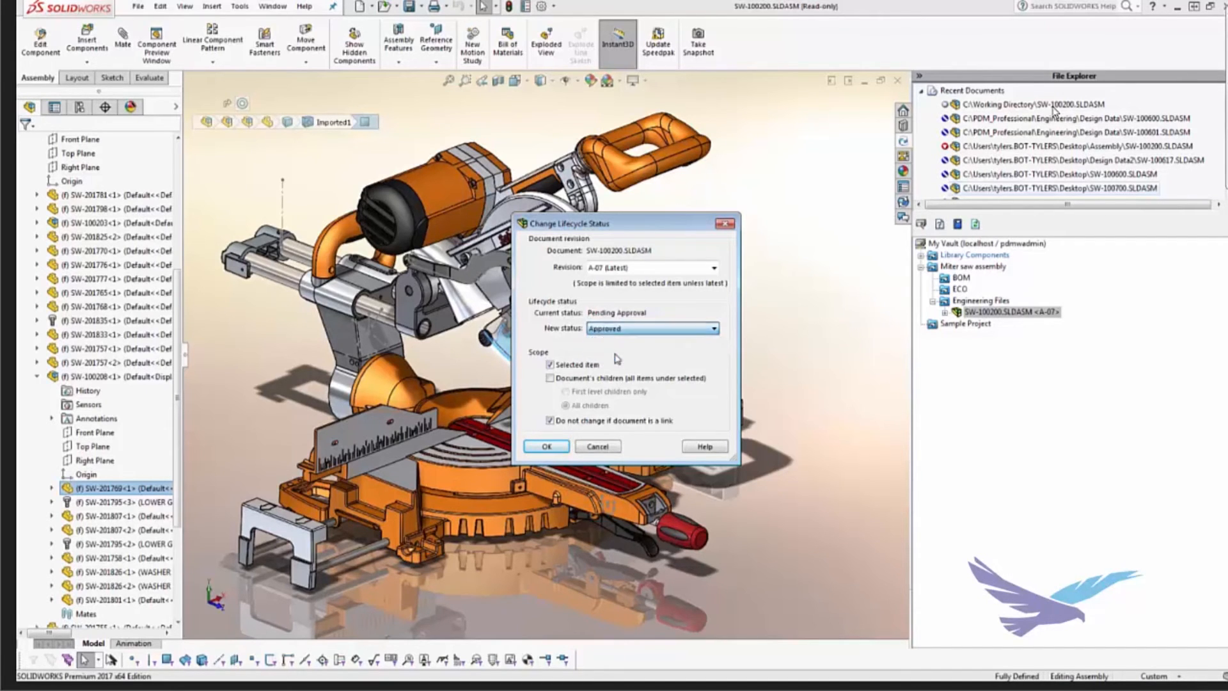
{"action": "left_click", "coordinate": [556, 445]}
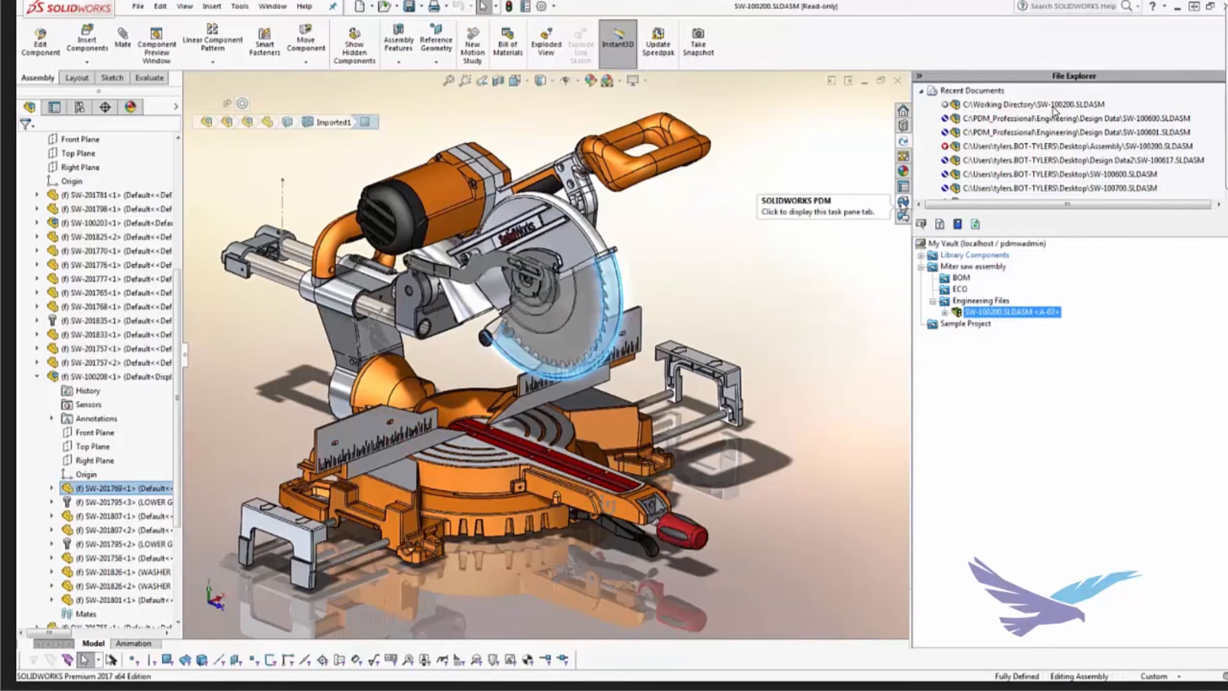
Step: Display the SOLIDWORKS PDM view and maximize the SW-100600 assembly window
{"action": "left_click", "coordinate": [903, 202]}
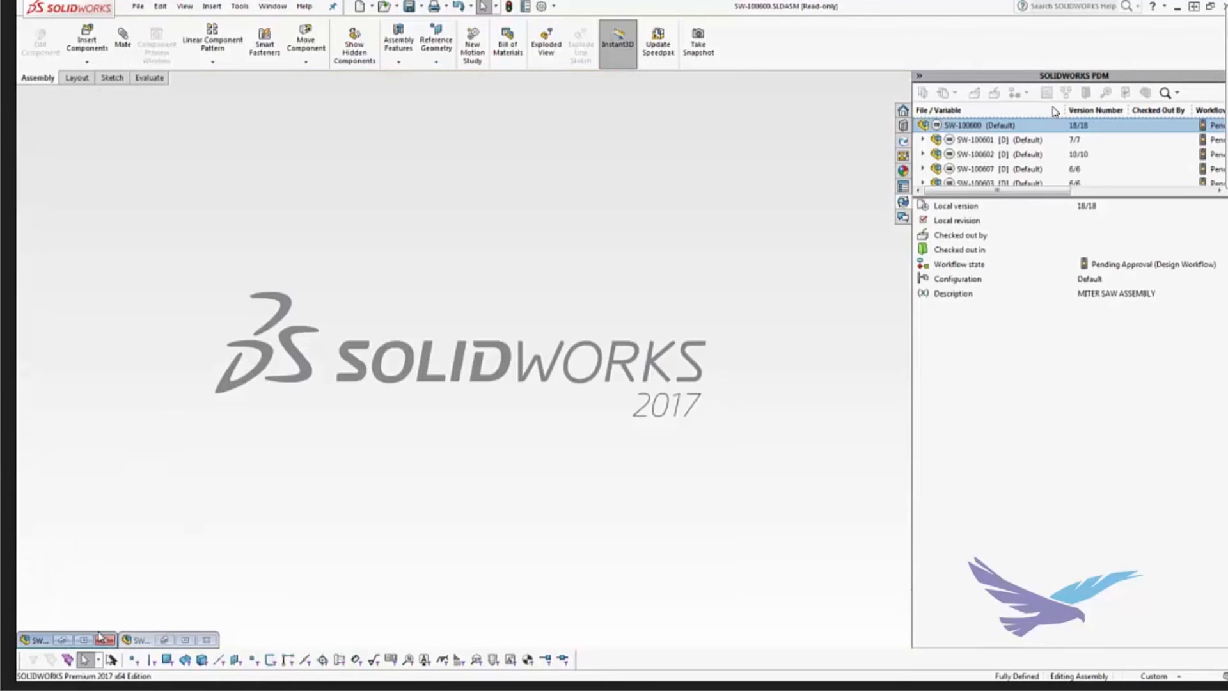
{"action": "left_click", "coordinate": [86, 640]}
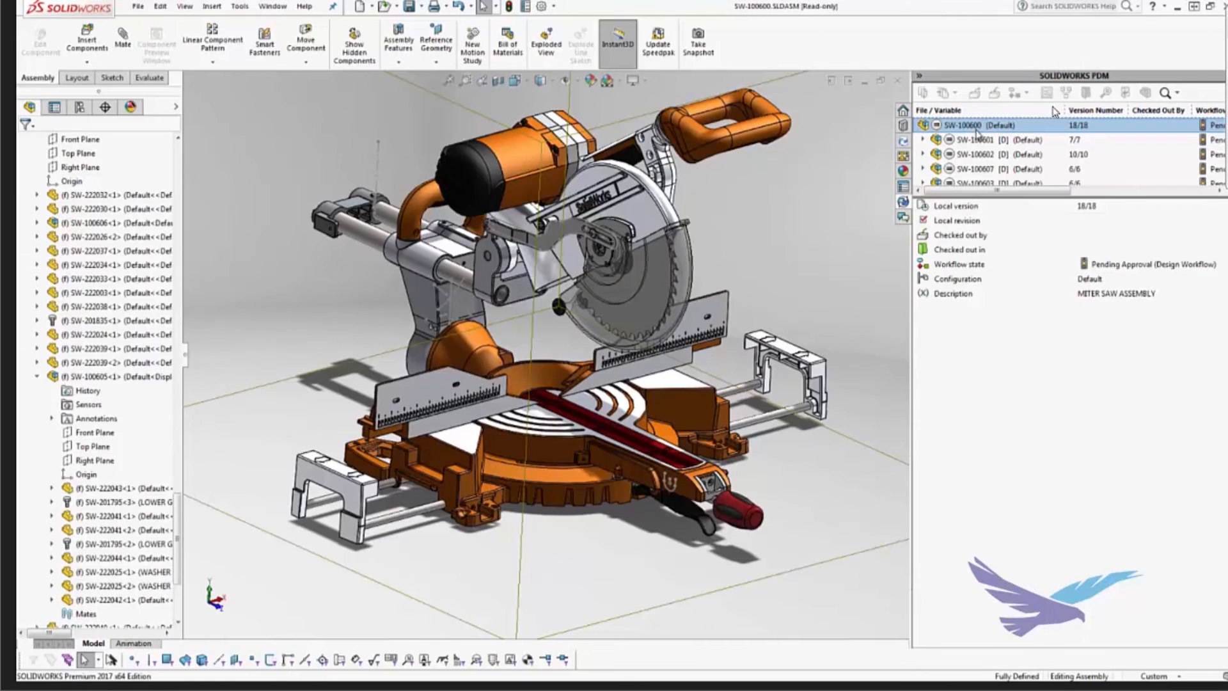
Step: Send the top-level SW-100600 assembly and its components through the Approved transition of the Design Workflow
{"action": "left_click", "coordinate": [981, 141]}
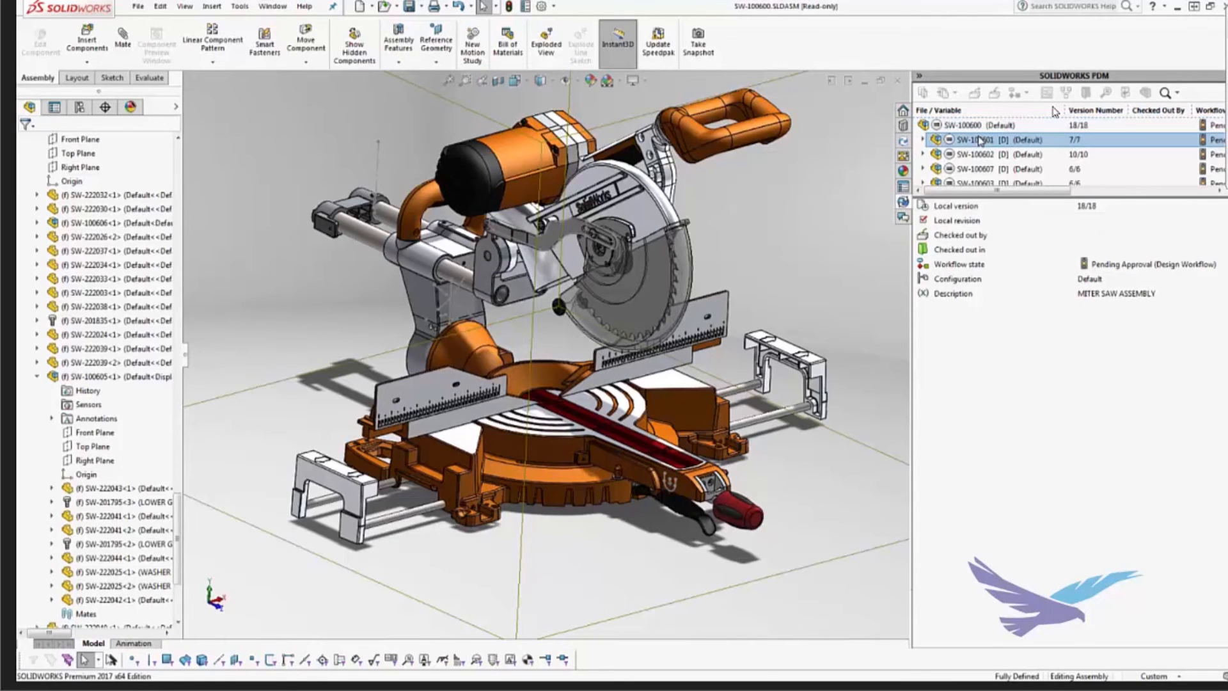
{"action": "left_click", "coordinate": [981, 126]}
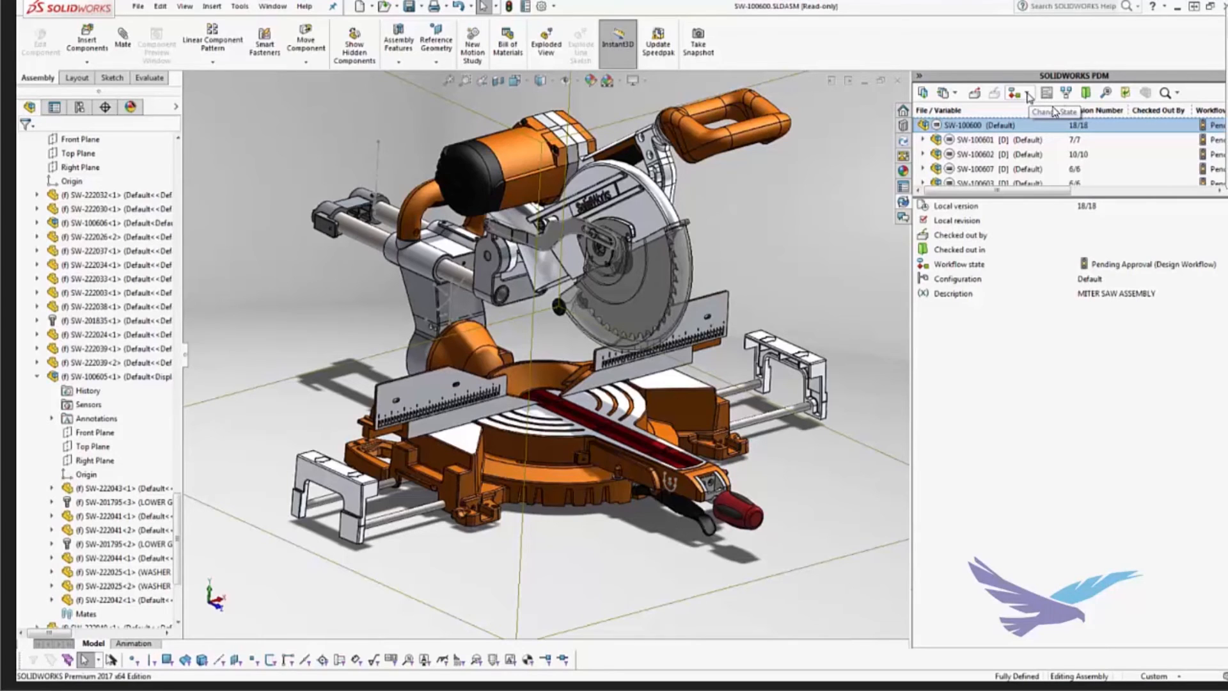
{"action": "left_click_drag", "start_coordinate": [1039, 190], "coordinate": [1092, 192]}
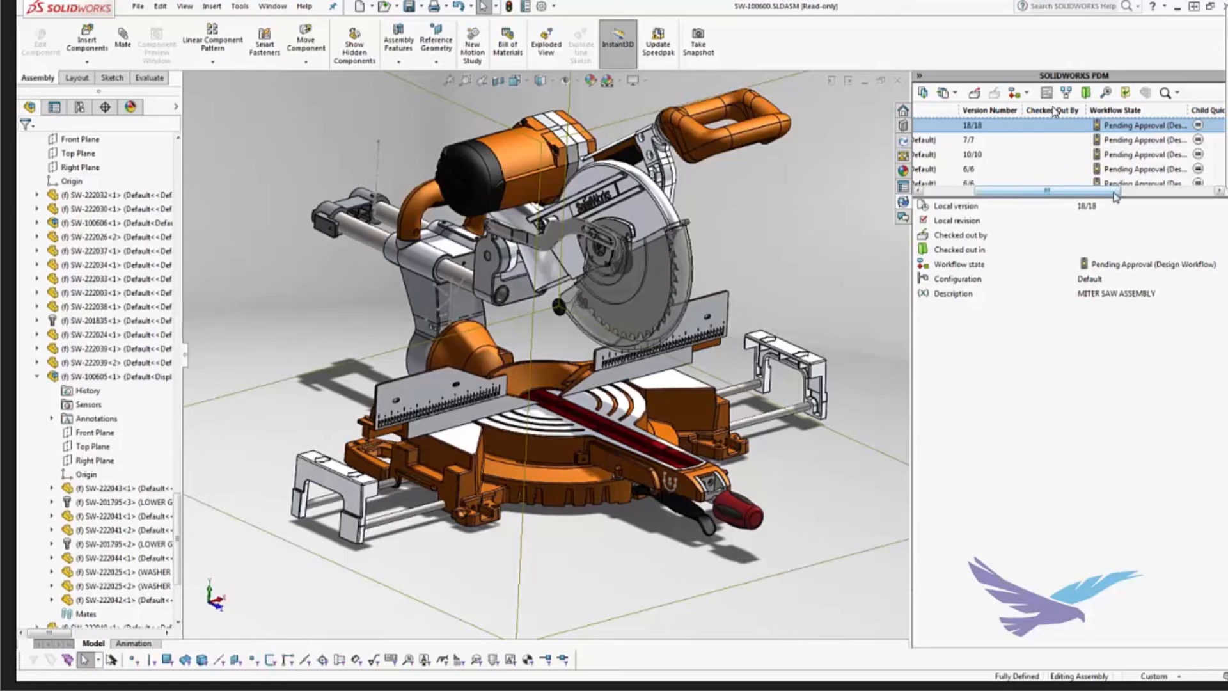
{"action": "left_click_drag", "start_coordinate": [1115, 197], "coordinate": [1060, 197]}
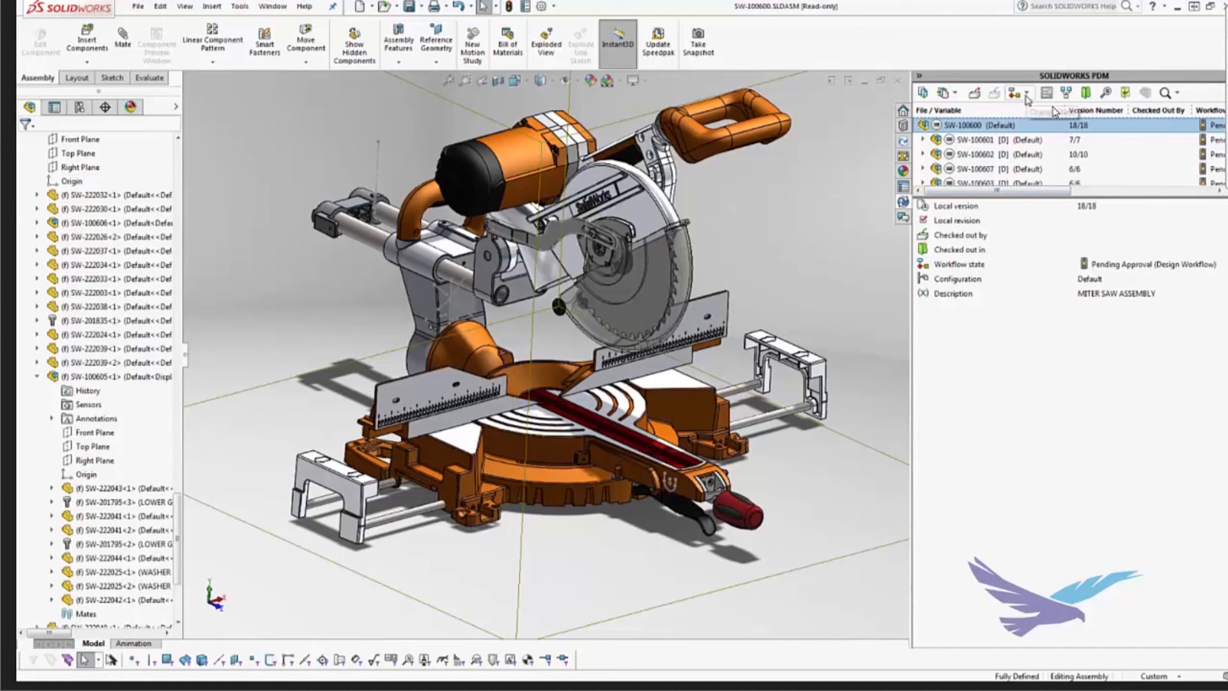
{"action": "left_click", "coordinate": [1026, 94]}
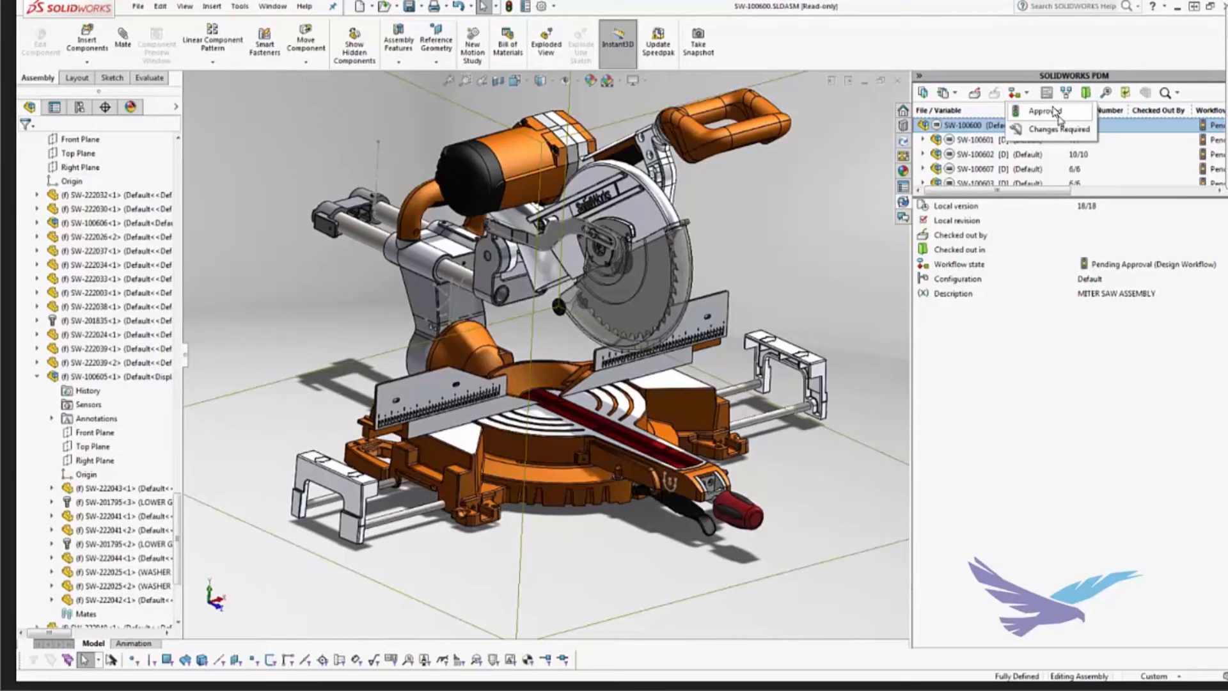
{"action": "left_click", "coordinate": [1056, 113]}
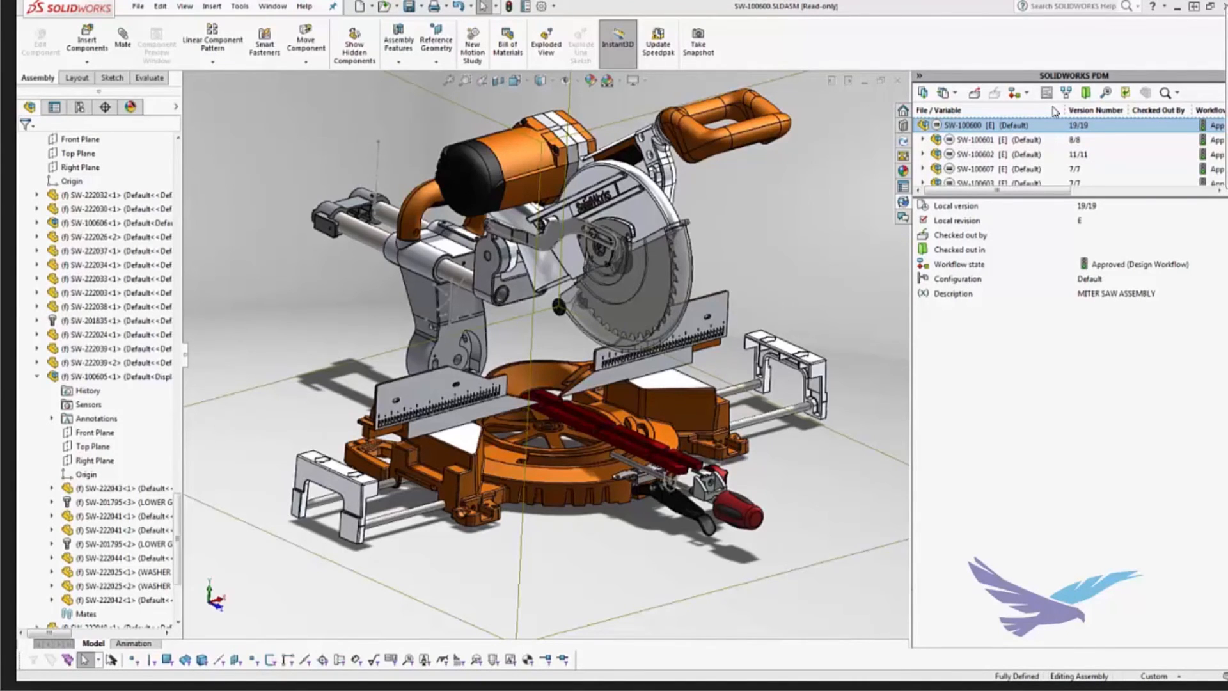
Step: Switch to the presentation slide on options for Workgroup PDM data
{"action": "key", "text": "alt+Tab"}
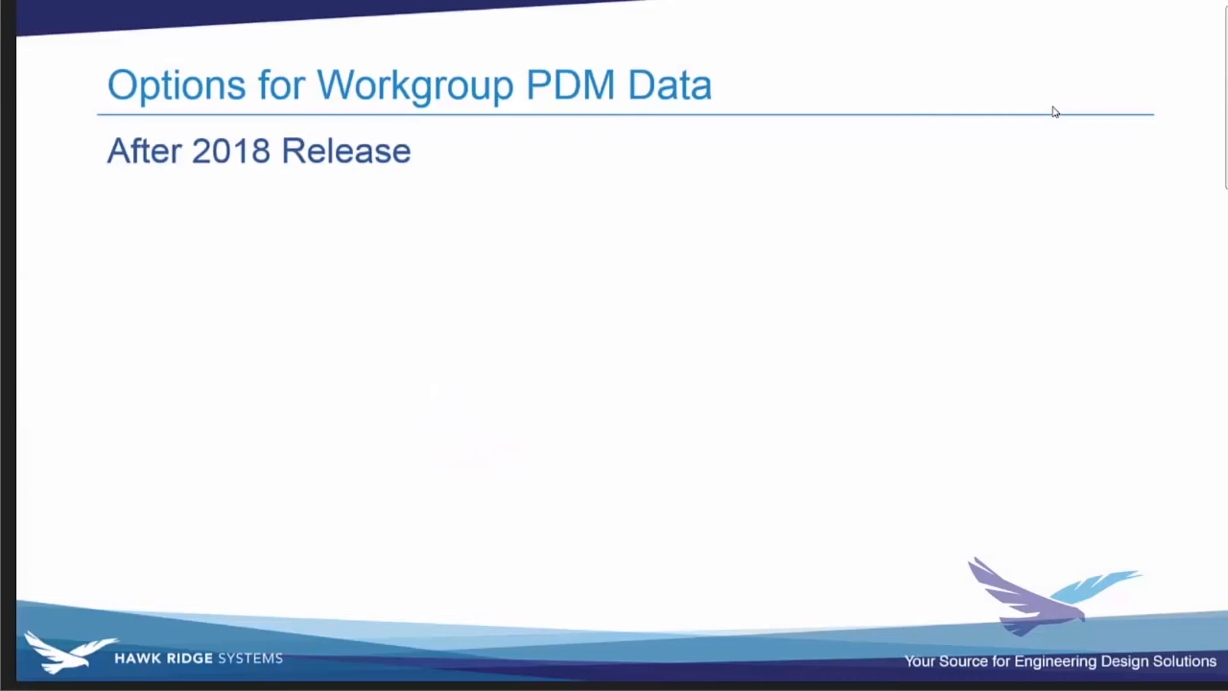